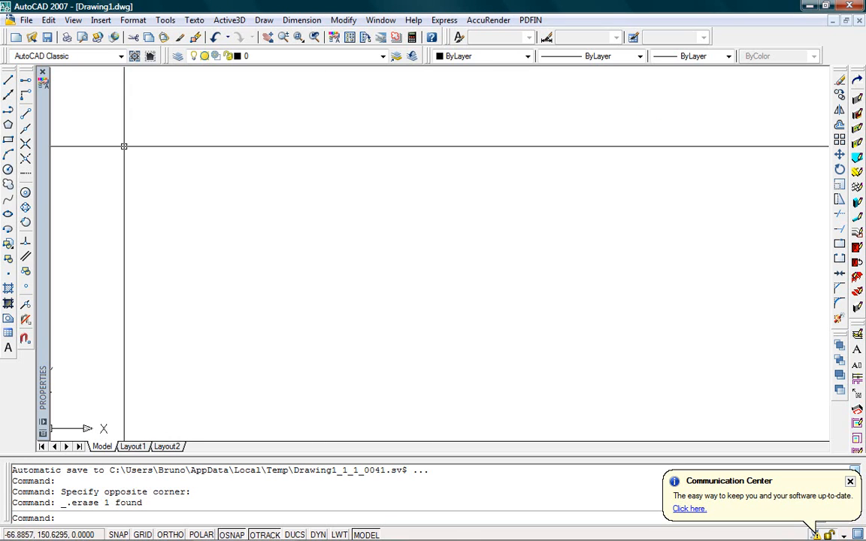
Draw a closed right-triangle polyline with a 90-unit horizontal base, a 40-unit vertical side upward, and a hypotenuse back to the start
{"action": "left_click", "coordinate": [7, 109]}
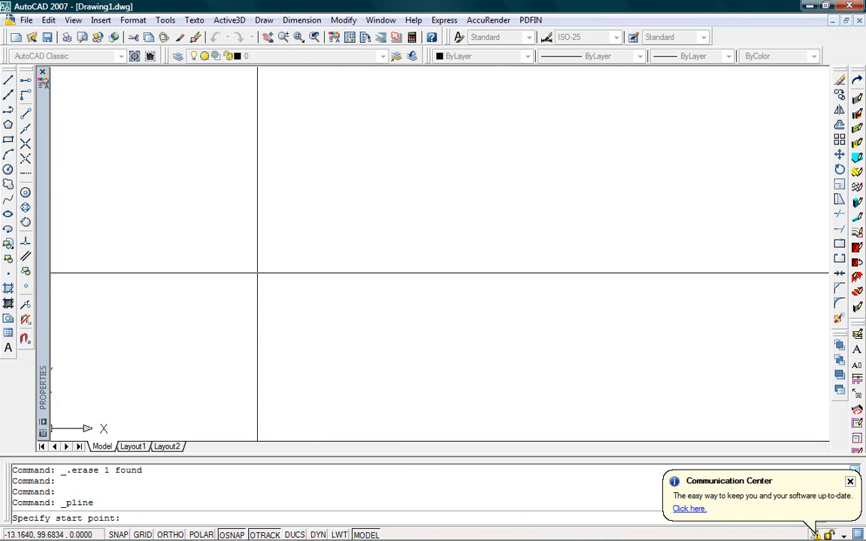
{"action": "key", "text": "Escape"}
{"action": "type", "text": "pl"}
{"action": "key", "text": "Return"}
{"action": "left_click", "coordinate": [233, 294]}
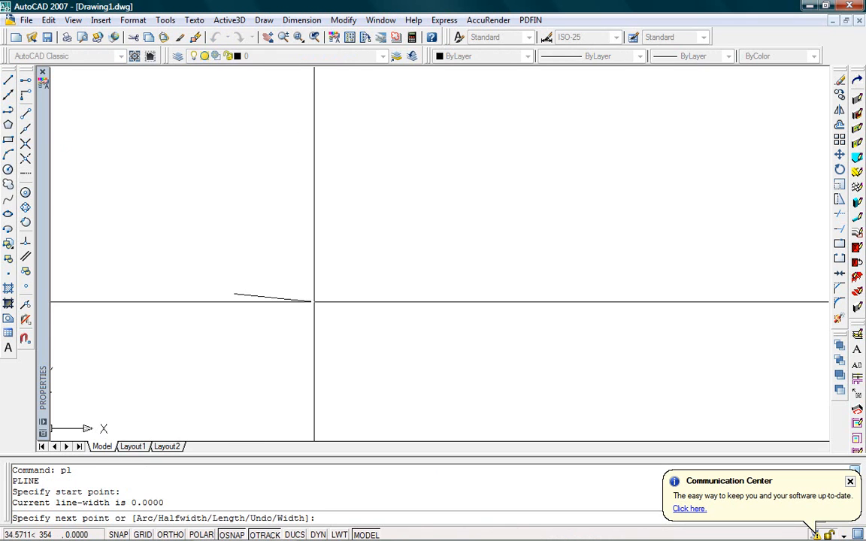
{"action": "key", "text": "F8"}
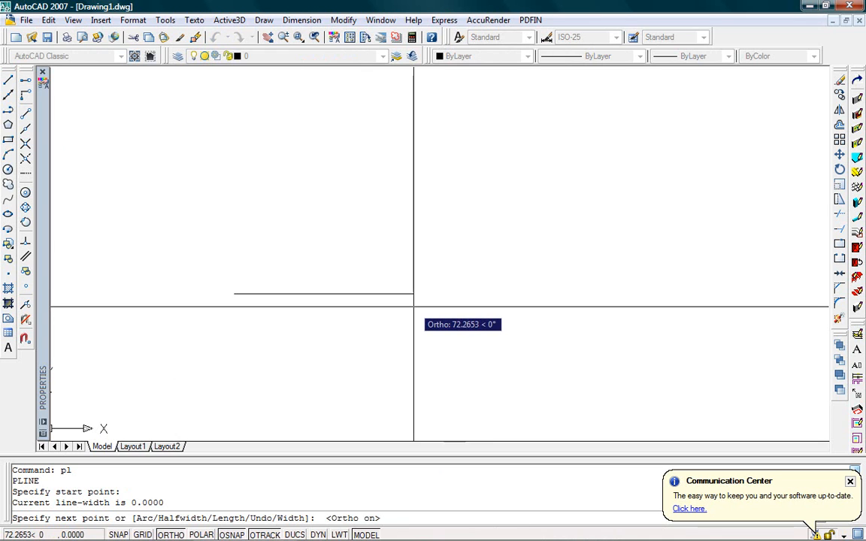
{"action": "type", "text": "90"}
{"action": "key", "text": "Return"}
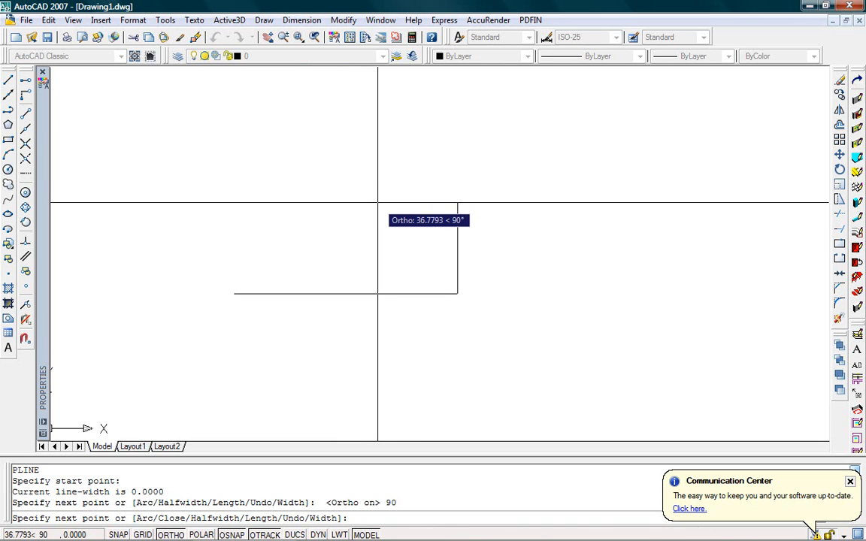
{"action": "type", "text": "40"}
{"action": "key", "text": "Return"}
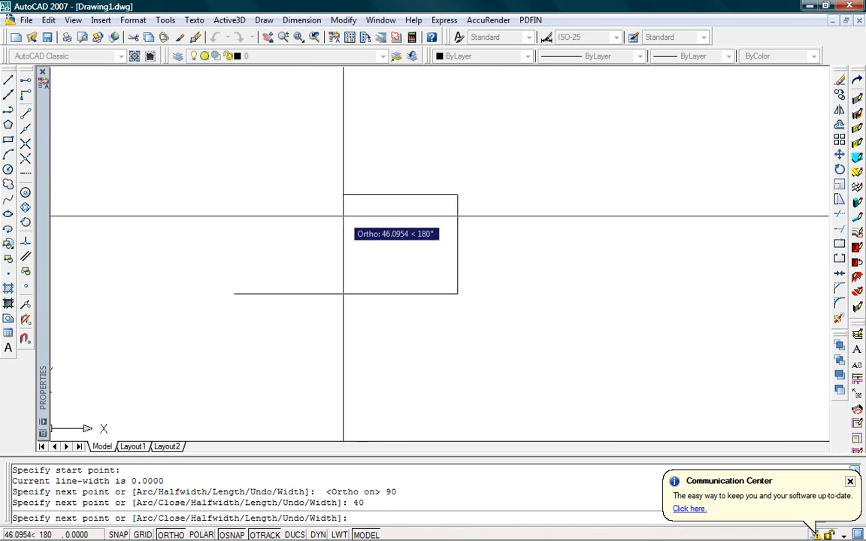
{"action": "left_click", "coordinate": [233, 294]}
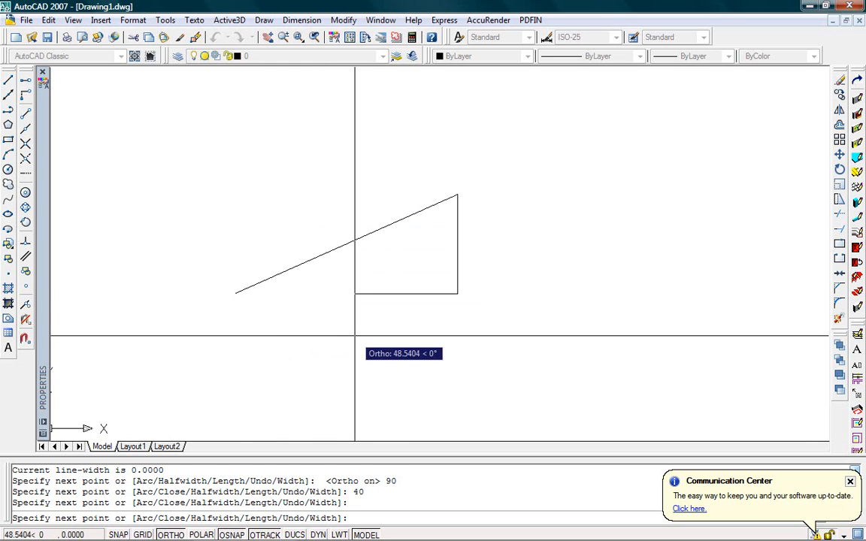
{"action": "key", "text": "Return"}
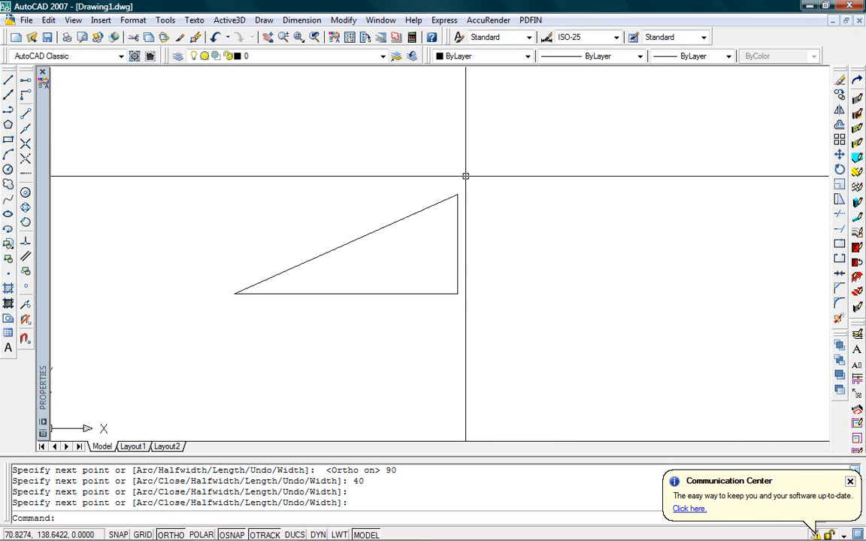
{"action": "left_click", "coordinate": [481, 212]}
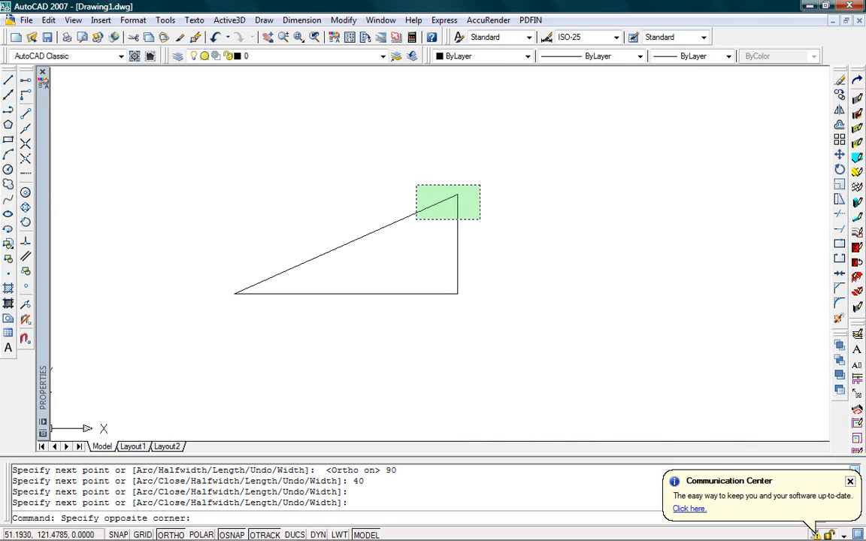
{"action": "left_click", "coordinate": [430, 186]}
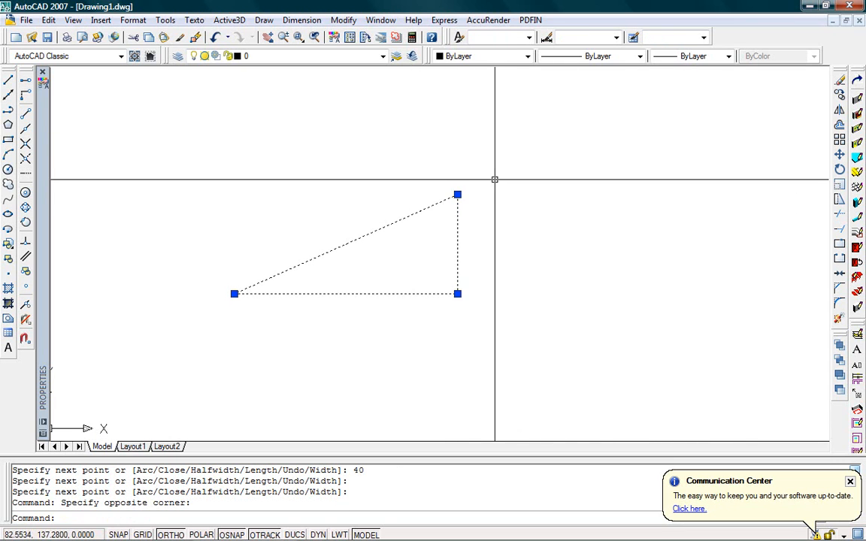
{"action": "left_click", "coordinate": [840, 96]}
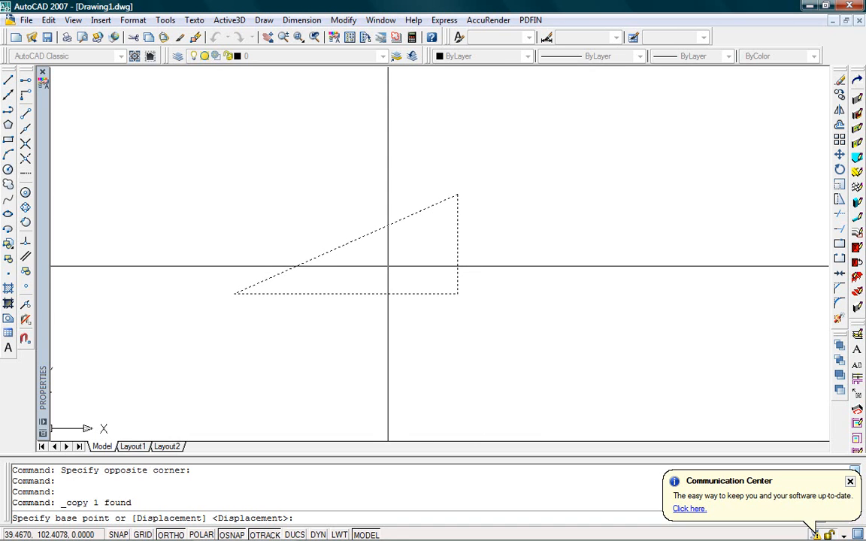
{"action": "key", "text": "Escape"}
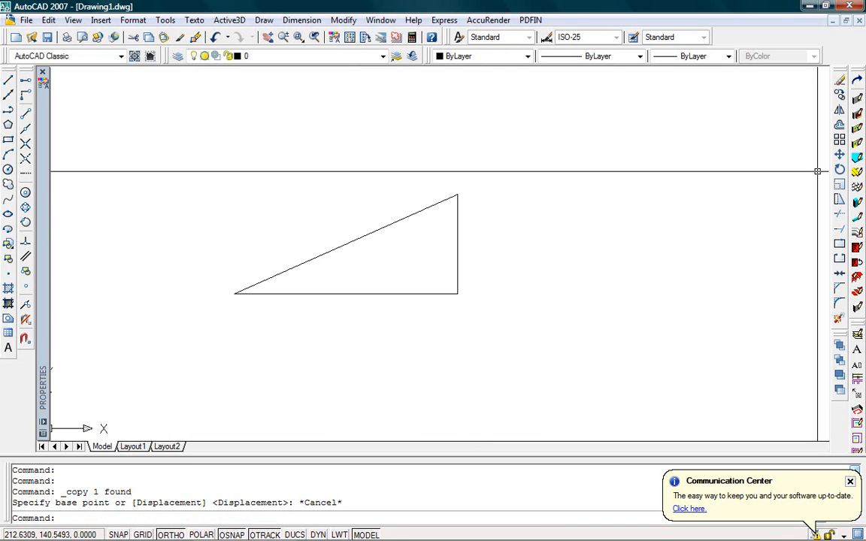
Copy the triangle using its left corner as base point, placing the copy at its right-angle corner
{"action": "type", "text": "co"}
{"action": "key", "text": "Return"}
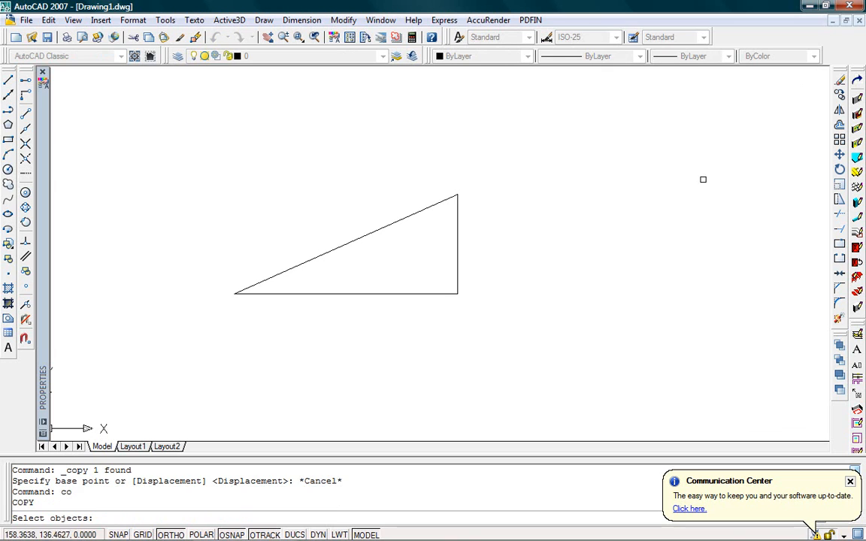
{"action": "left_click", "coordinate": [473, 169]}
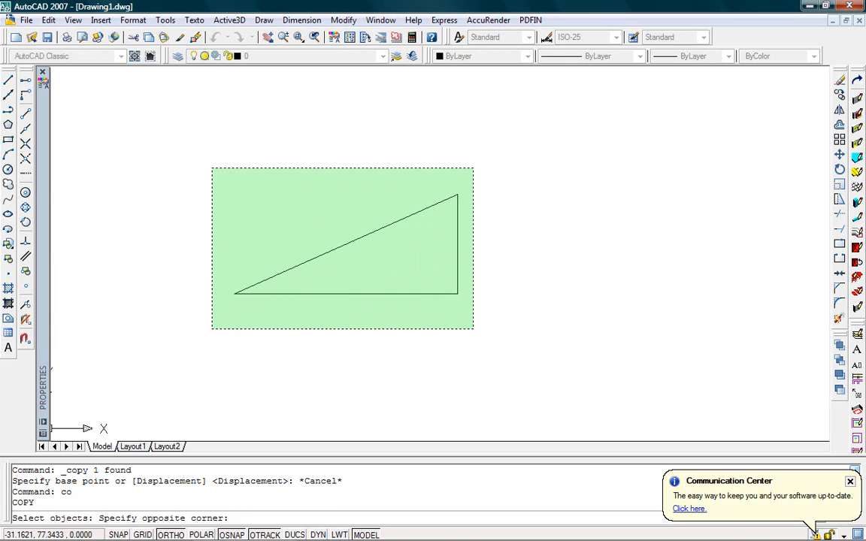
{"action": "left_click", "coordinate": [213, 379]}
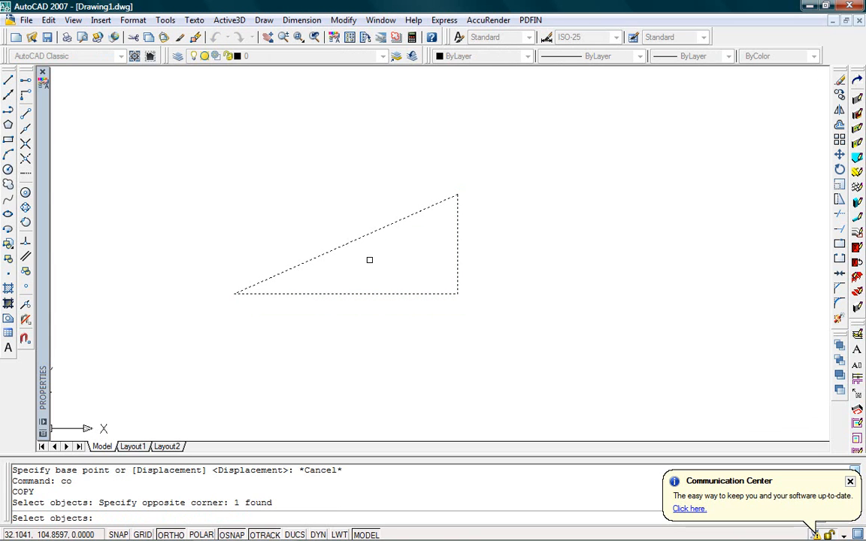
{"action": "key", "text": "Return"}
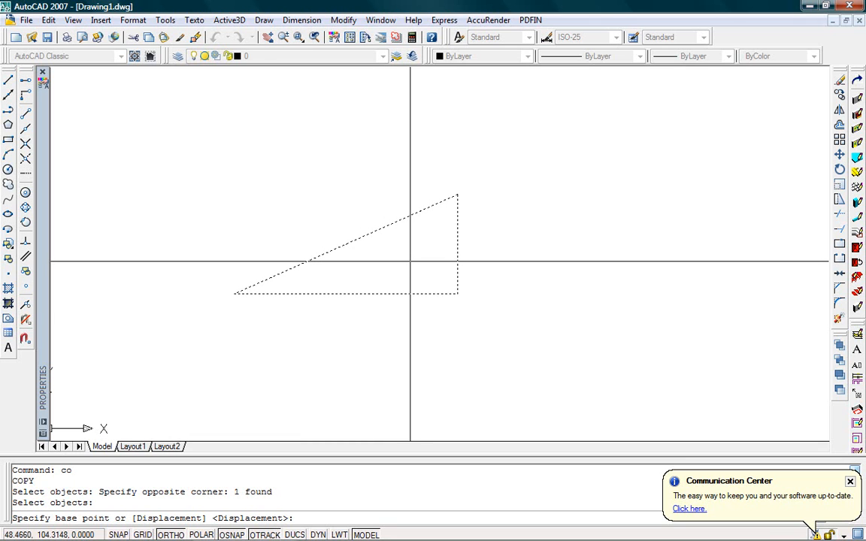
{"action": "scroll", "coordinate": [410, 259], "scroll_direction": "down", "scroll_amount": 2}
{"action": "scroll", "coordinate": [409, 258], "scroll_direction": "up", "scroll_amount": 2}
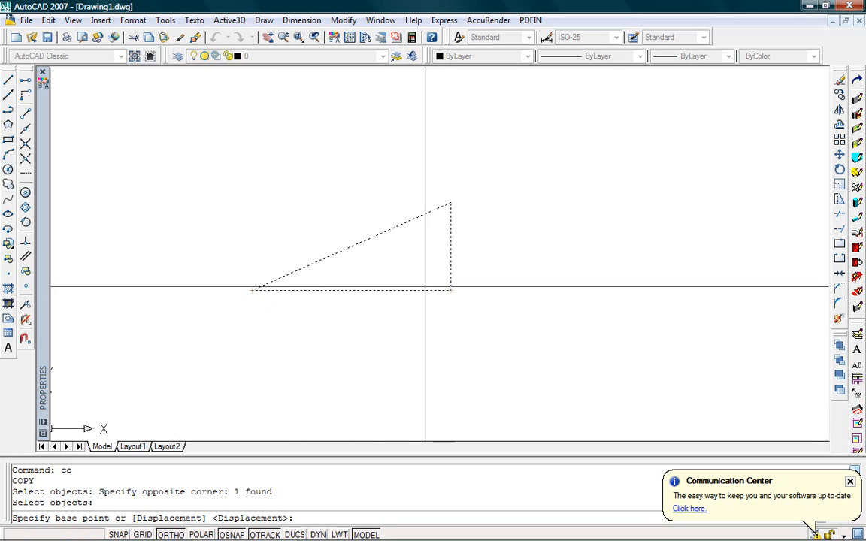
{"action": "left_click", "coordinate": [252, 291]}
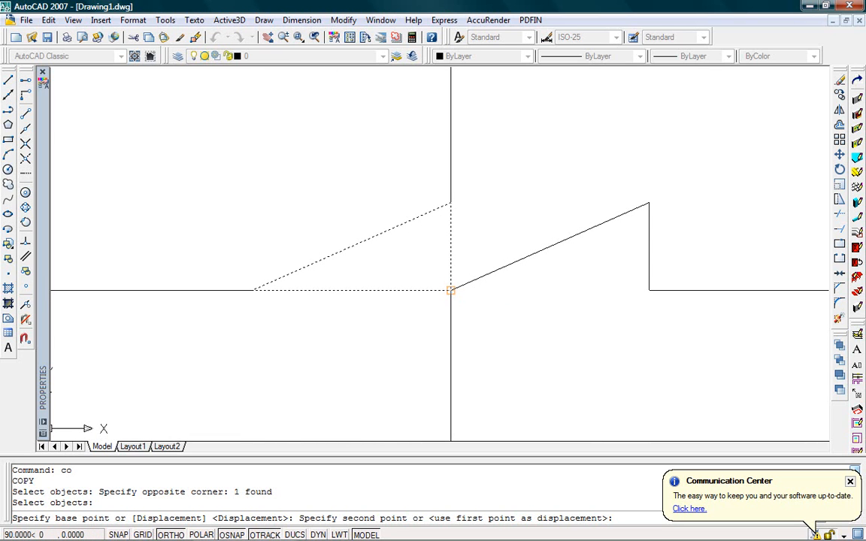
{"action": "left_click", "coordinate": [451, 290]}
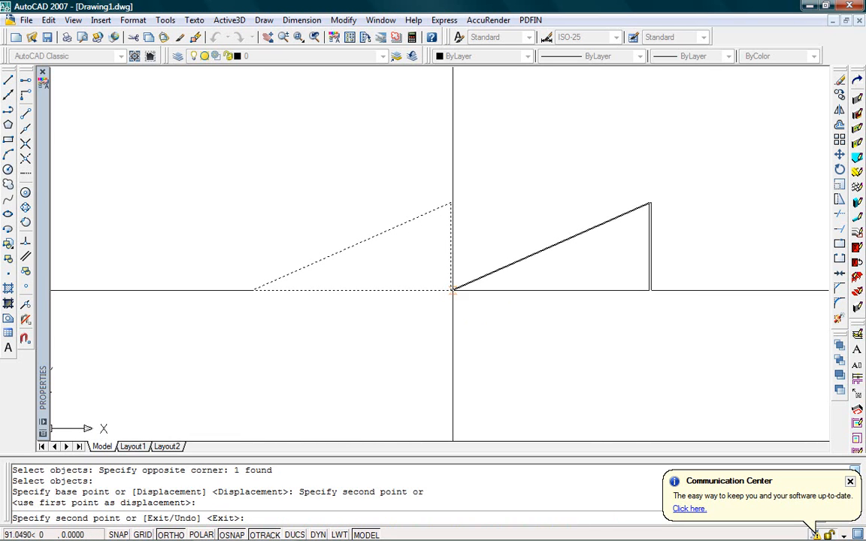
Place two more copies of the triangle end to end along the base line and finish the Copy command
{"action": "middle_click_drag", "start_coordinate": [566, 340], "coordinate": [433, 346]}
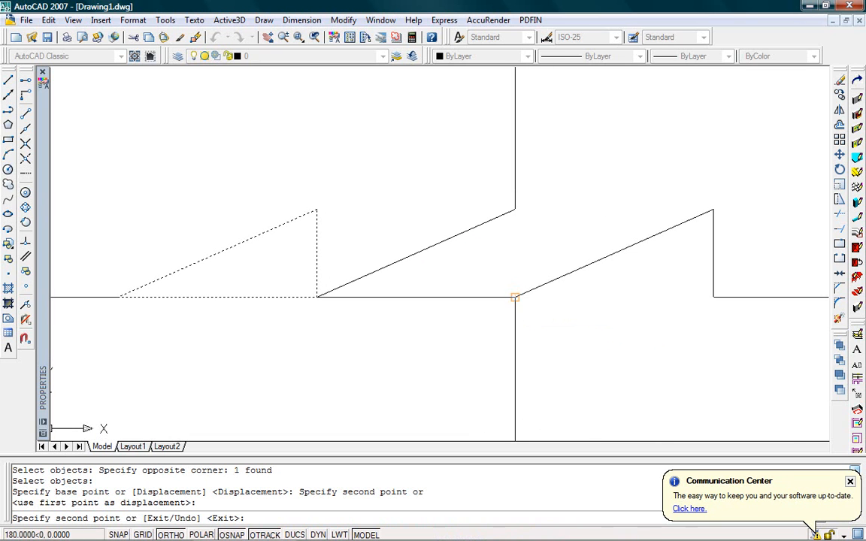
{"action": "left_click", "coordinate": [515, 297]}
{"action": "scroll", "coordinate": [602, 314], "scroll_direction": "down", "scroll_amount": 2}
{"action": "scroll", "coordinate": [640, 311], "scroll_direction": "down", "scroll_amount": 2}
{"action": "middle_click_drag", "start_coordinate": [657, 309], "coordinate": [525, 304]}
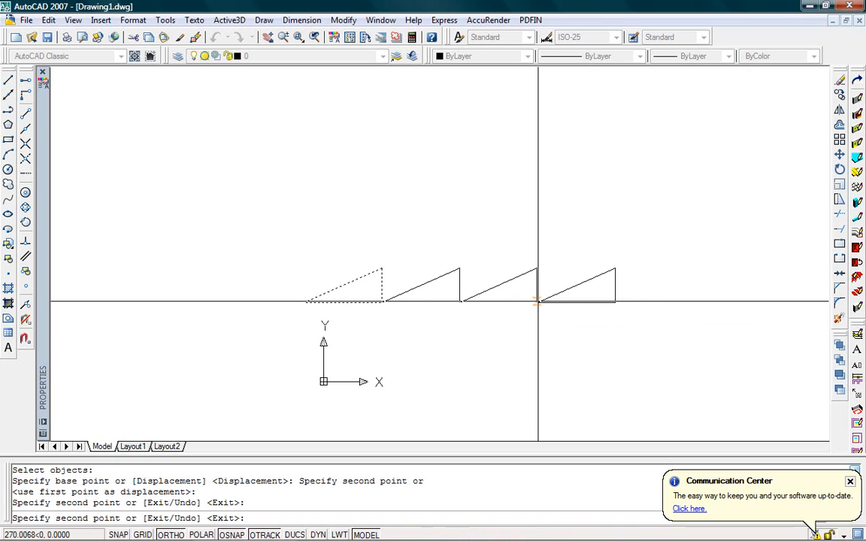
{"action": "scroll", "coordinate": [538, 301], "scroll_direction": "up", "scroll_amount": 3}
{"action": "left_click", "coordinate": [532, 304]}
{"action": "scroll", "coordinate": [532, 304], "scroll_direction": "down", "scroll_amount": 4}
{"action": "key", "text": "Return"}
{"action": "scroll", "coordinate": [580, 354], "scroll_direction": "up", "scroll_amount": 3}
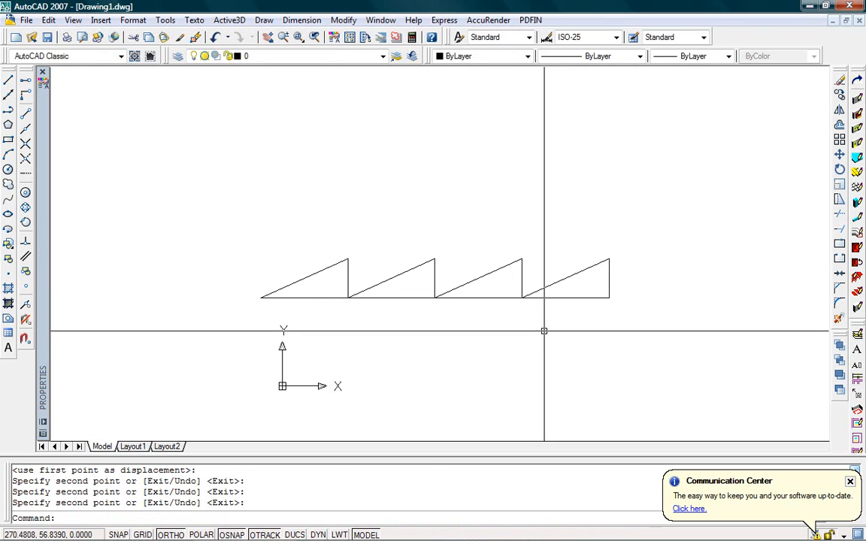
Copy the row of four triangles 90 units straight down, using the last triangle's upper corner as base point
{"action": "left_click", "coordinate": [630, 242]}
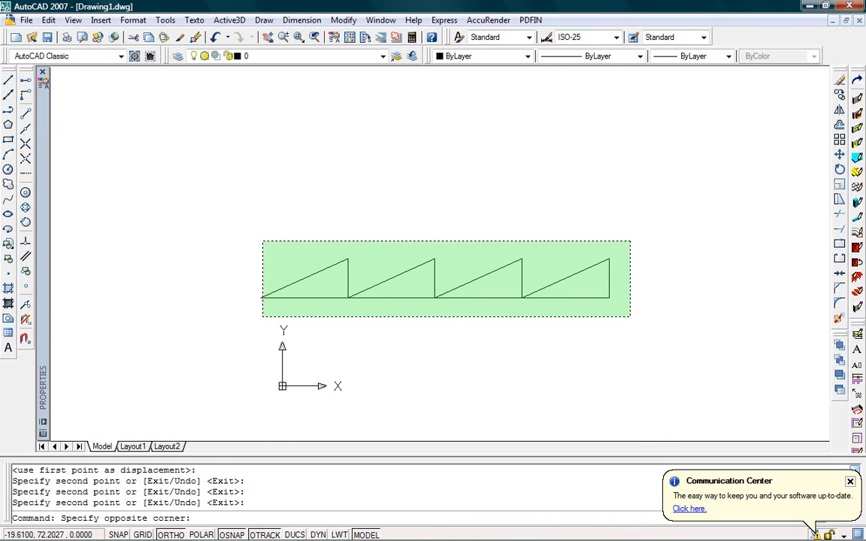
{"action": "left_click", "coordinate": [272, 317]}
{"action": "type", "text": "co"}
{"action": "key", "text": "Return"}
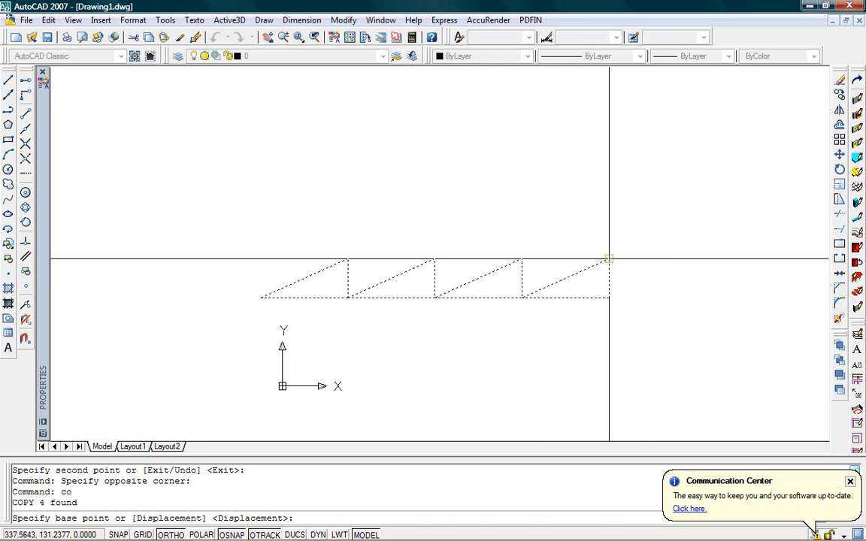
{"action": "left_click", "coordinate": [611, 257]}
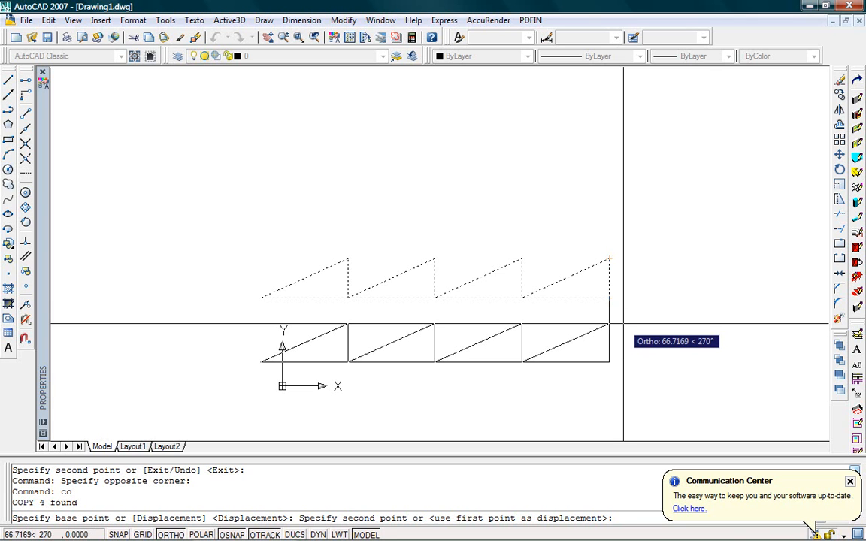
{"action": "key", "text": "Return"}
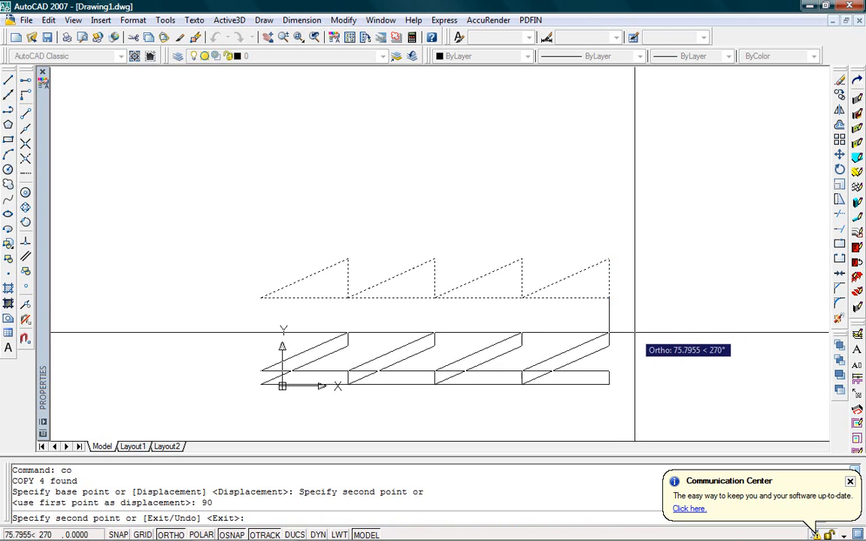
{"action": "key", "text": "Return"}
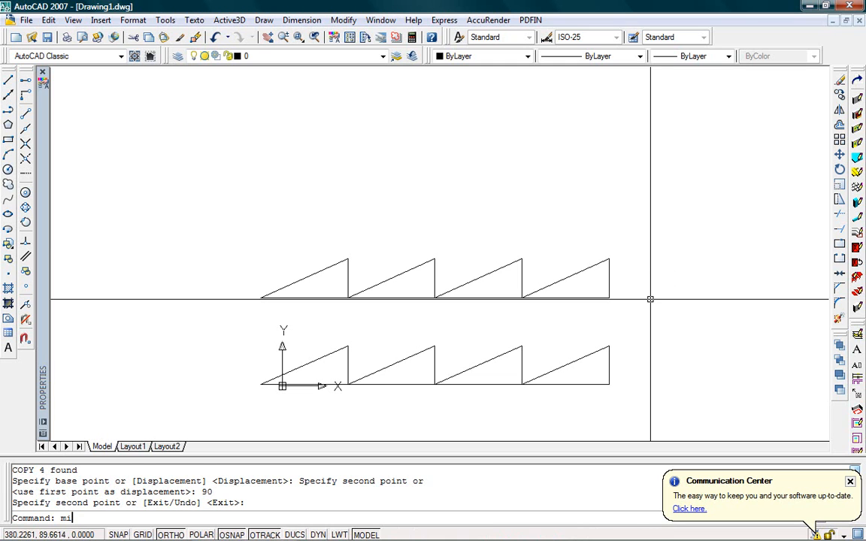
Mirror the upper row of triangles about a vertical line through its rightmost upper corner, erasing the source objects, and undo the mirror
{"action": "key", "text": "Return"}
{"action": "left_click", "coordinate": [647, 249]}
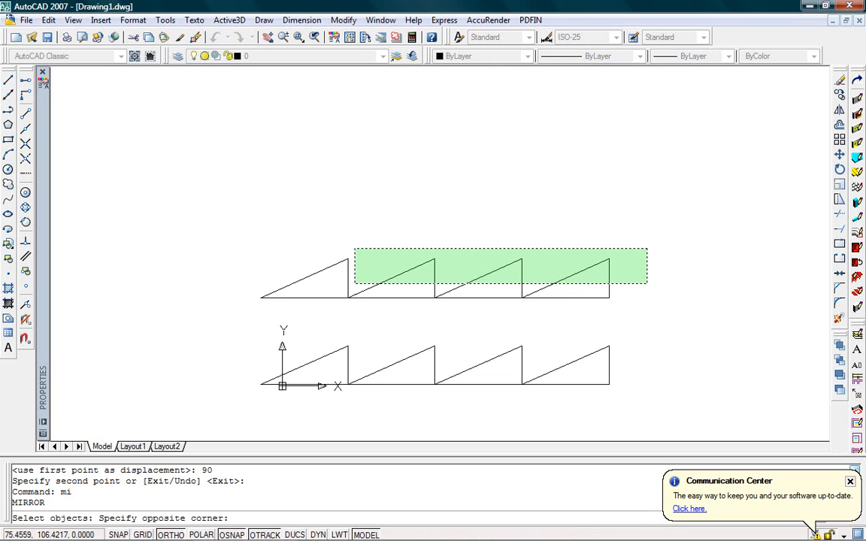
{"action": "left_click", "coordinate": [218, 307]}
{"action": "key", "text": "Return"}
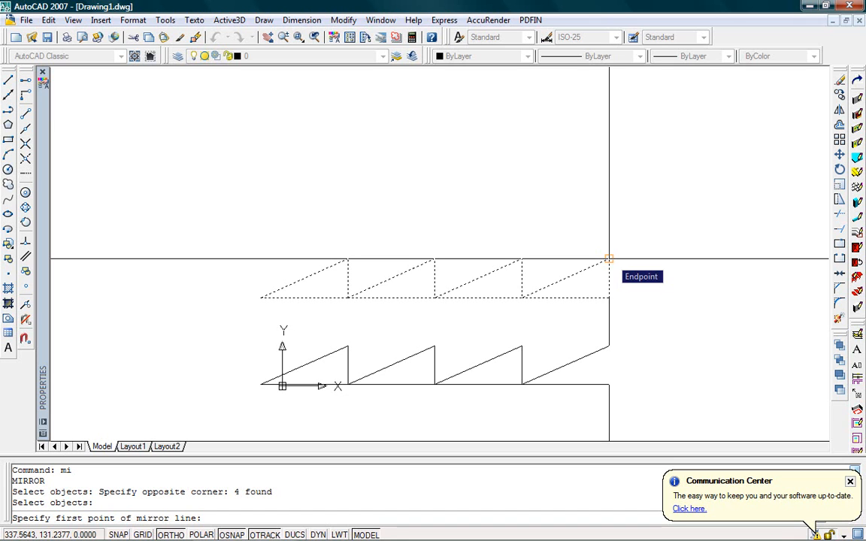
{"action": "middle_click_drag", "start_coordinate": [609, 259], "coordinate": [522, 255]}
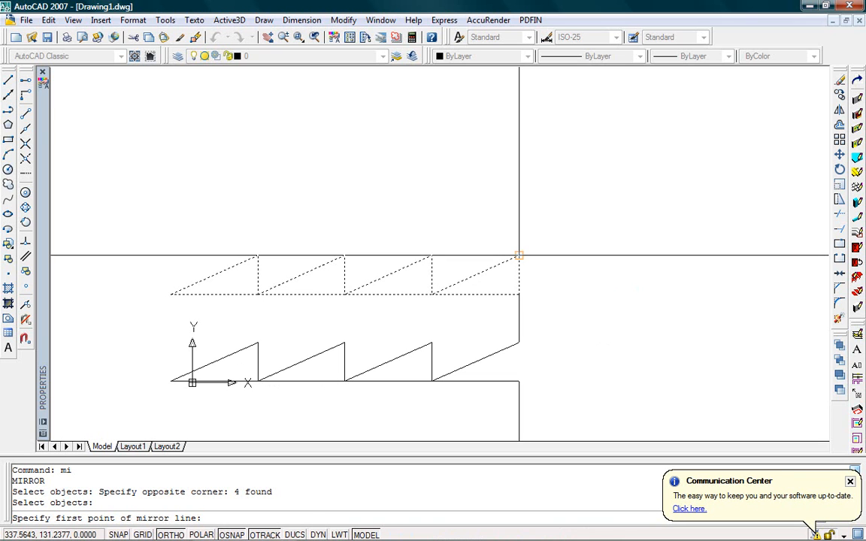
{"action": "left_click", "coordinate": [519, 255]}
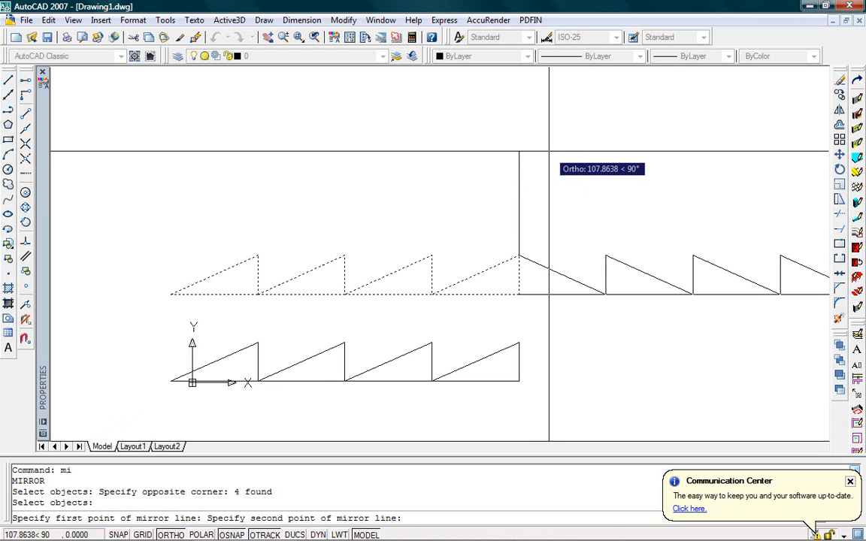
{"action": "middle_click_drag", "start_coordinate": [550, 152], "coordinate": [455, 169]}
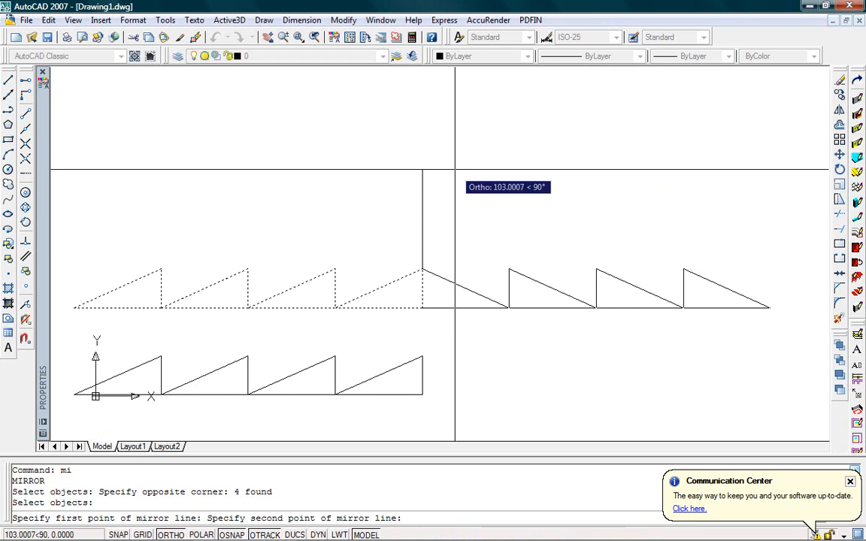
{"action": "scroll", "coordinate": [455, 170], "scroll_direction": "down", "scroll_amount": 2}
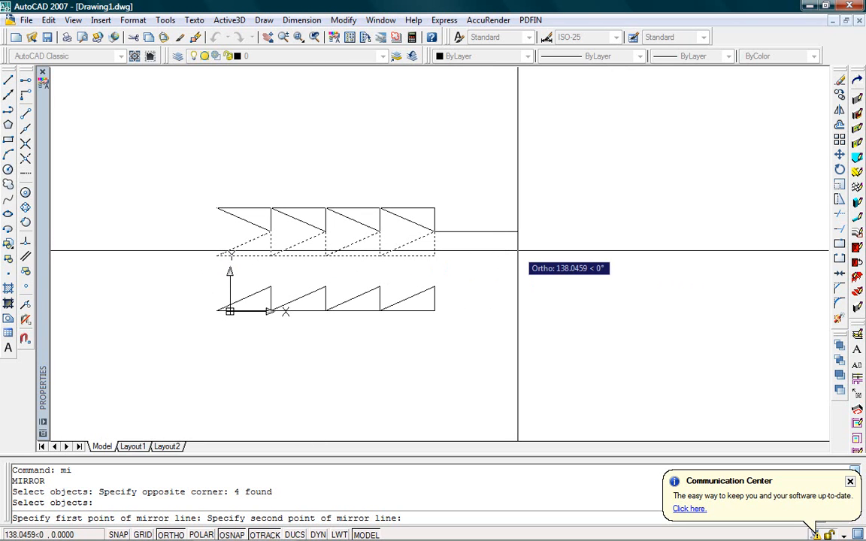
{"action": "left_click", "coordinate": [458, 143]}
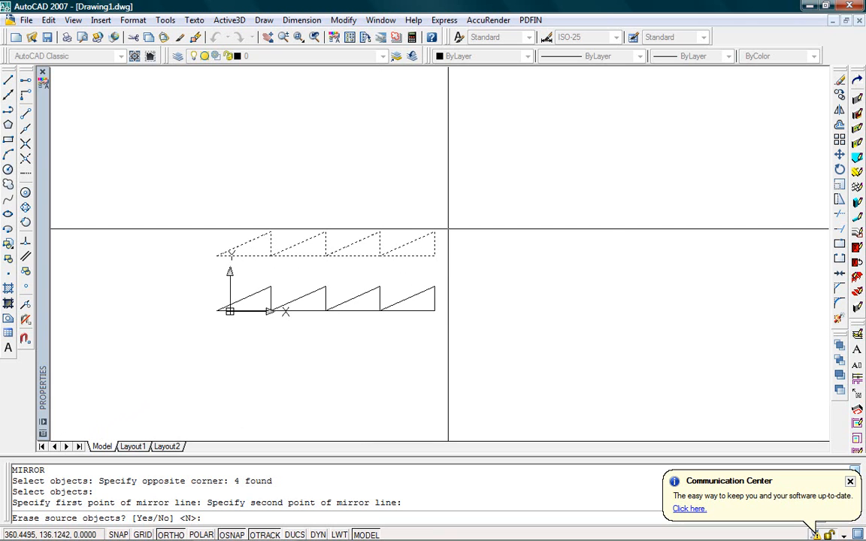
{"action": "key", "text": "Return"}
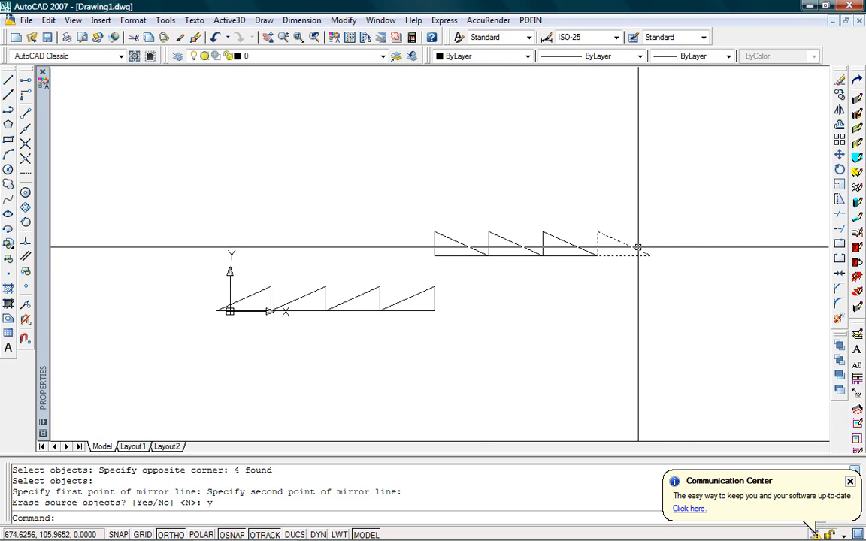
{"action": "type", "text": "u"}
{"action": "key", "text": "Return"}
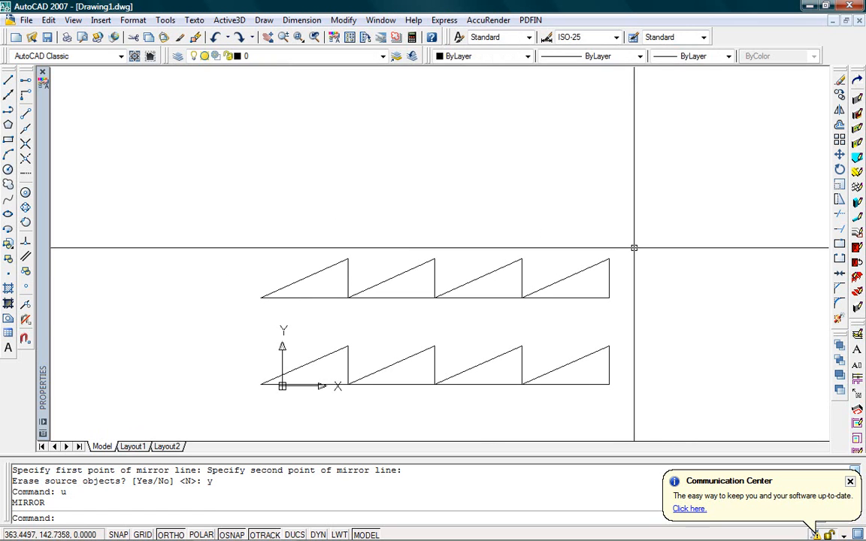
Pan and zoom around the two rows of triangles and undo the view changes
{"action": "middle_click_drag", "start_coordinate": [618, 238], "coordinate": [478, 208]}
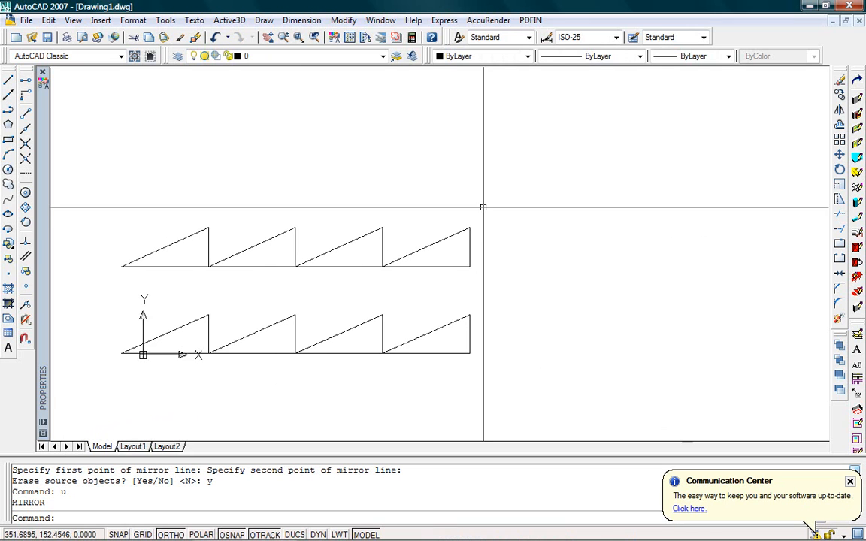
{"action": "scroll", "coordinate": [455, 205], "scroll_direction": "down", "scroll_amount": 2}
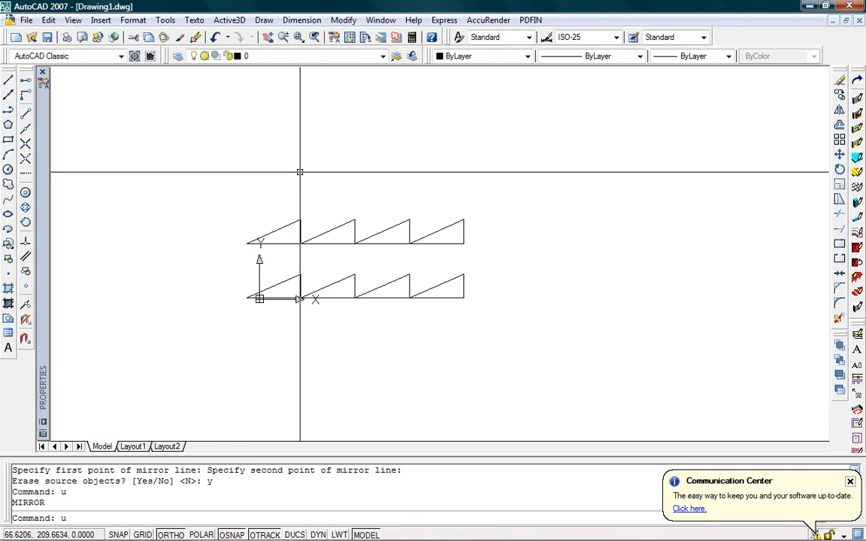
{"action": "key", "text": "Return"}
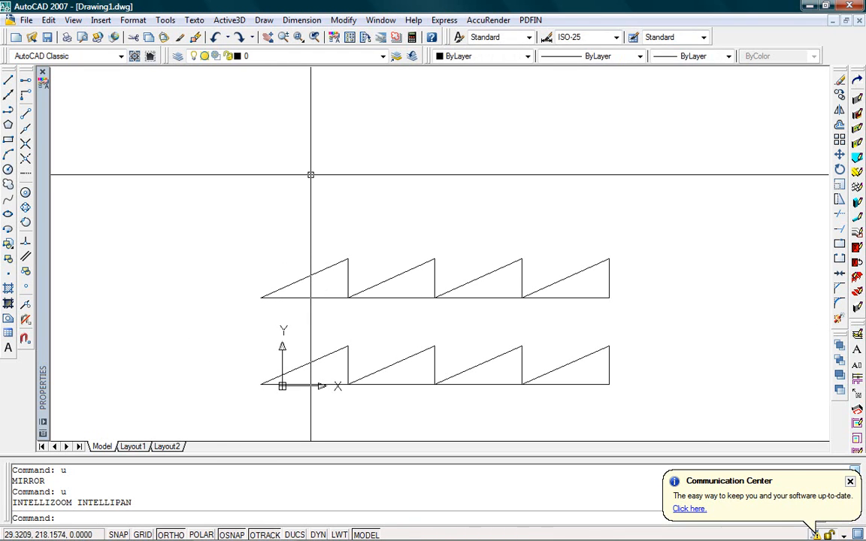
{"action": "scroll", "coordinate": [309, 174], "scroll_direction": "down", "scroll_amount": 2}
{"action": "middle_click_drag", "start_coordinate": [416, 206], "coordinate": [365, 209]}
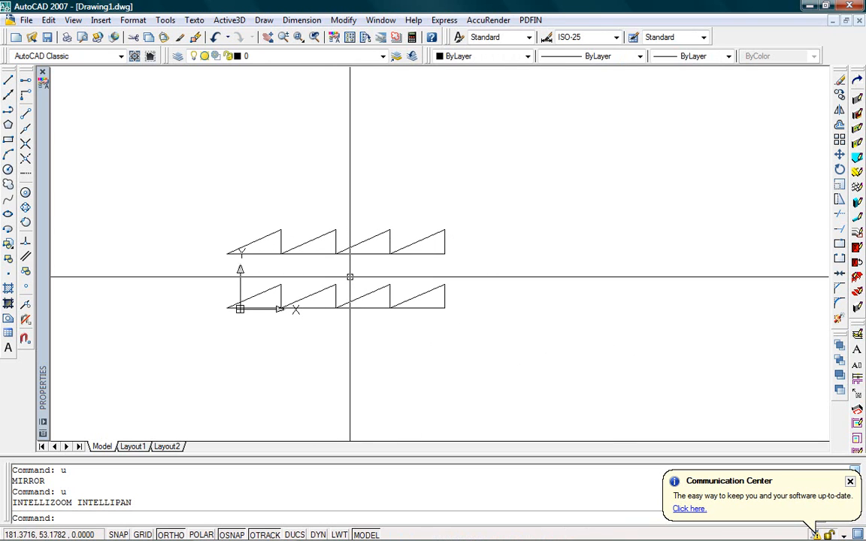
{"action": "scroll", "coordinate": [299, 267], "scroll_direction": "up", "scroll_amount": 4}
{"action": "scroll", "coordinate": [299, 267], "scroll_direction": "down", "scroll_amount": 4}
{"action": "mouse_move", "coordinate": [376, 286]}
{"action": "middle_mouse_down"}
{"action": "mouse_move", "coordinate": [429, 311]}
{"action": "mouse_move", "coordinate": [313, 271]}
{"action": "middle_mouse_up"}
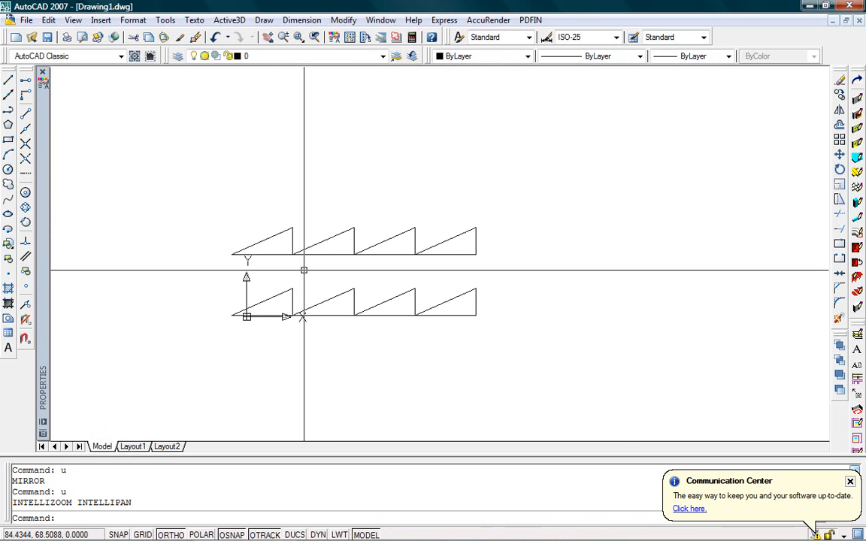
{"action": "mouse_move", "coordinate": [545, 274]}
{"action": "middle_mouse_down"}
{"action": "mouse_move", "coordinate": [436, 276]}
{"action": "mouse_move", "coordinate": [419, 228]}
{"action": "middle_mouse_up"}
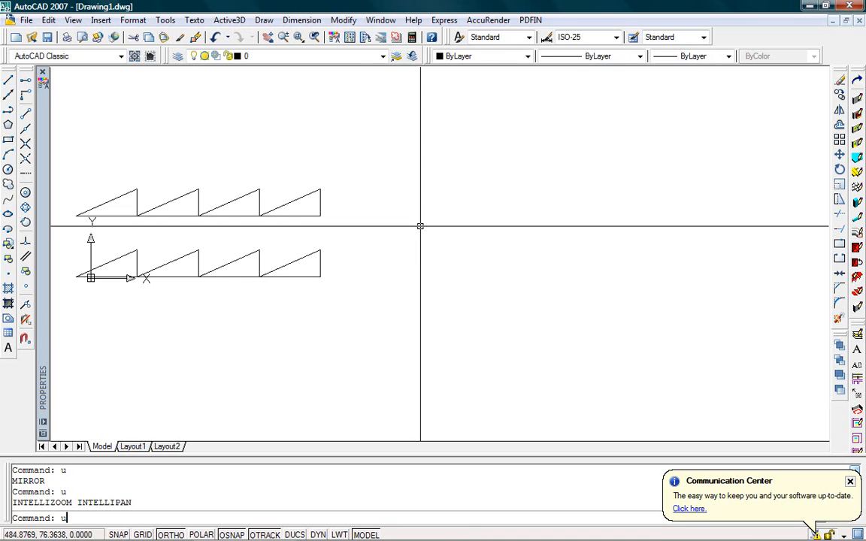
{"action": "key", "text": "Return"}
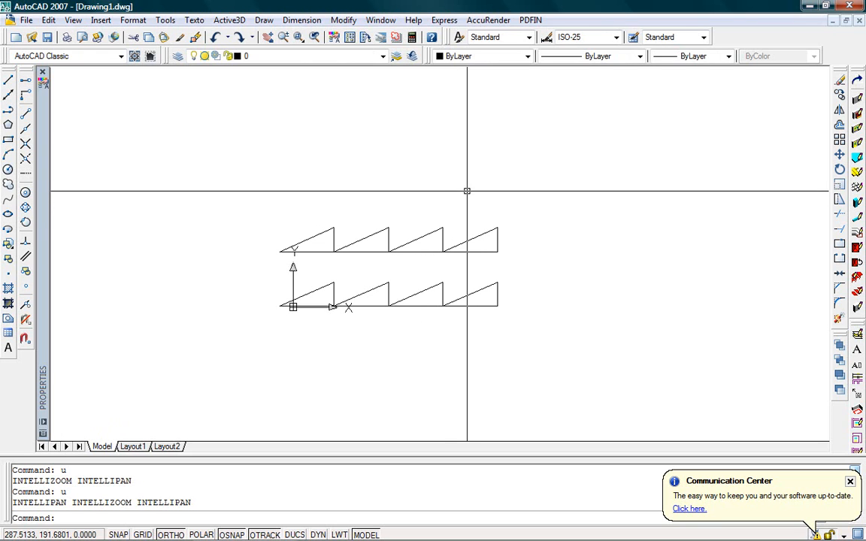
Examine the two rows of triangles at several magnifications and fit the whole drawing in view
{"action": "scroll", "coordinate": [393, 246], "scroll_direction": "up", "scroll_amount": 3}
{"action": "scroll", "coordinate": [391, 246], "scroll_direction": "down", "scroll_amount": 4}
{"action": "mouse_move", "coordinate": [363, 265]}
{"action": "middle_mouse_down"}
{"action": "mouse_move", "coordinate": [410, 269]}
{"action": "mouse_move", "coordinate": [445, 254]}
{"action": "mouse_move", "coordinate": [404, 187]}
{"action": "mouse_move", "coordinate": [286, 197]}
{"action": "mouse_move", "coordinate": [199, 290]}
{"action": "mouse_move", "coordinate": [202, 325]}
{"action": "mouse_move", "coordinate": [392, 359]}
{"action": "mouse_move", "coordinate": [592, 345]}
{"action": "mouse_move", "coordinate": [606, 172]}
{"action": "mouse_move", "coordinate": [260, 197]}
{"action": "mouse_move", "coordinate": [300, 309]}
{"action": "mouse_move", "coordinate": [552, 309]}
{"action": "mouse_move", "coordinate": [607, 180]}
{"action": "mouse_move", "coordinate": [276, 142]}
{"action": "mouse_move", "coordinate": [209, 222]}
{"action": "mouse_move", "coordinate": [257, 325]}
{"action": "mouse_move", "coordinate": [677, 329]}
{"action": "mouse_move", "coordinate": [679, 360]}
{"action": "mouse_move", "coordinate": [675, 348]}
{"action": "mouse_move", "coordinate": [430, 242]}
{"action": "mouse_move", "coordinate": [213, 247]}
{"action": "mouse_move", "coordinate": [472, 365]}
{"action": "mouse_move", "coordinate": [719, 296]}
{"action": "mouse_move", "coordinate": [584, 136]}
{"action": "mouse_move", "coordinate": [251, 136]}
{"action": "mouse_move", "coordinate": [226, 298]}
{"action": "mouse_move", "coordinate": [325, 332]}
{"action": "mouse_move", "coordinate": [314, 337]}
{"action": "middle_mouse_up"}
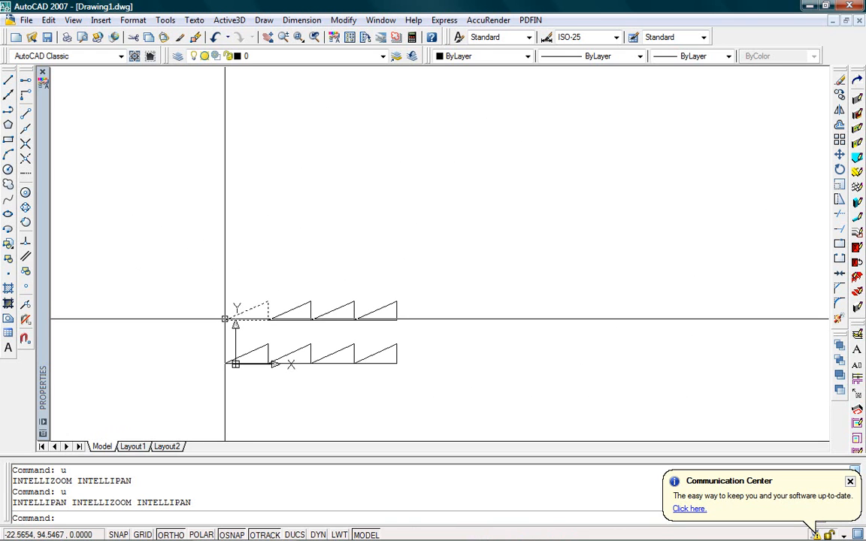
{"action": "mouse_move", "coordinate": [306, 294]}
{"action": "middle_mouse_down"}
{"action": "mouse_move", "coordinate": [323, 276]}
{"action": "mouse_move", "coordinate": [561, 160]}
{"action": "mouse_move", "coordinate": [328, 271]}
{"action": "mouse_move", "coordinate": [284, 328]}
{"action": "mouse_move", "coordinate": [522, 304]}
{"action": "mouse_move", "coordinate": [386, 236]}
{"action": "mouse_move", "coordinate": [397, 291]}
{"action": "mouse_move", "coordinate": [427, 290]}
{"action": "middle_mouse_up"}
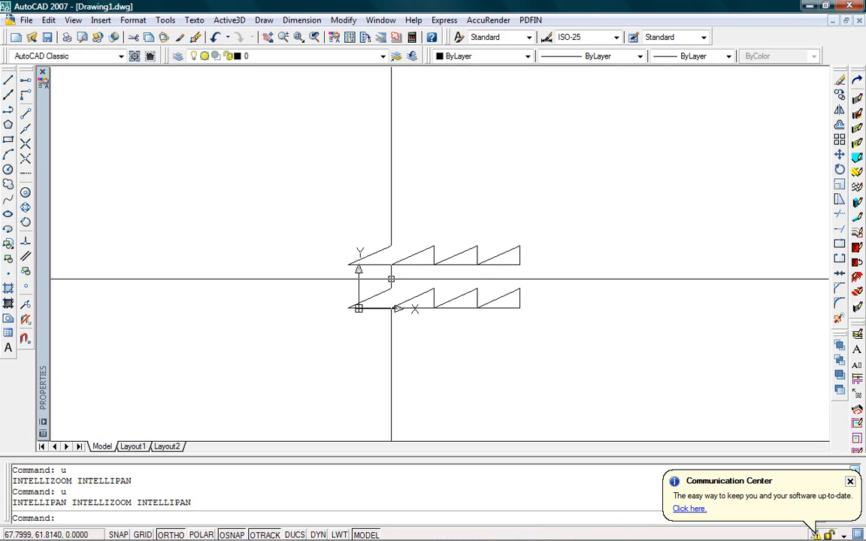
{"action": "scroll", "coordinate": [391, 279], "scroll_direction": "up", "scroll_amount": 5}
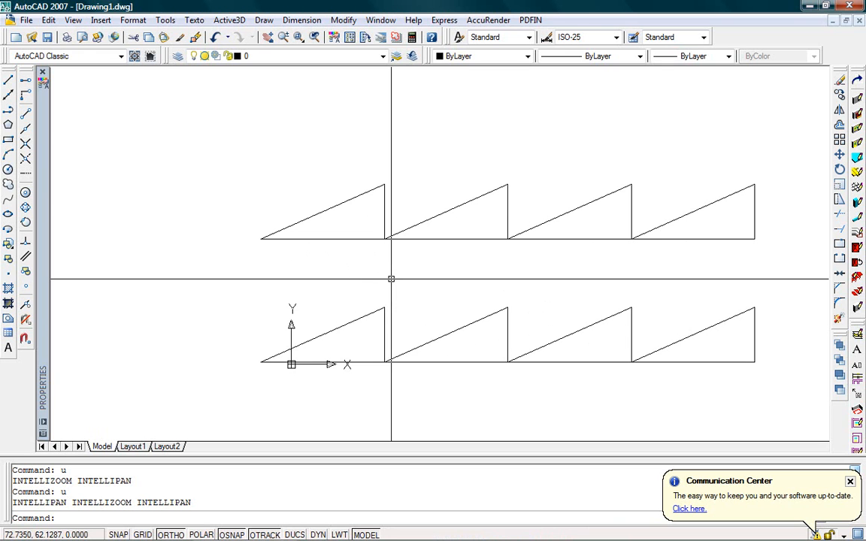
{"action": "scroll", "coordinate": [391, 279], "scroll_direction": "down", "scroll_amount": 6}
{"action": "scroll", "coordinate": [391, 279], "scroll_direction": "up", "scroll_amount": 5}
{"action": "scroll", "coordinate": [391, 279], "scroll_direction": "down", "scroll_amount": 2}
{"action": "scroll", "coordinate": [391, 279], "scroll_direction": "down", "scroll_amount": 3}
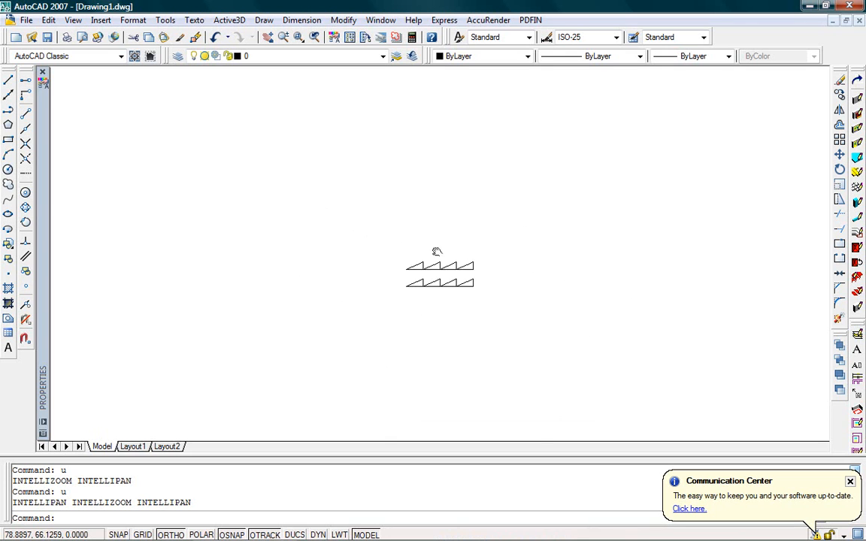
{"action": "middle_click_drag", "start_coordinate": [351, 311], "coordinate": [342, 307]}
{"action": "scroll", "coordinate": [340, 305], "scroll_direction": "up", "scroll_amount": 5}
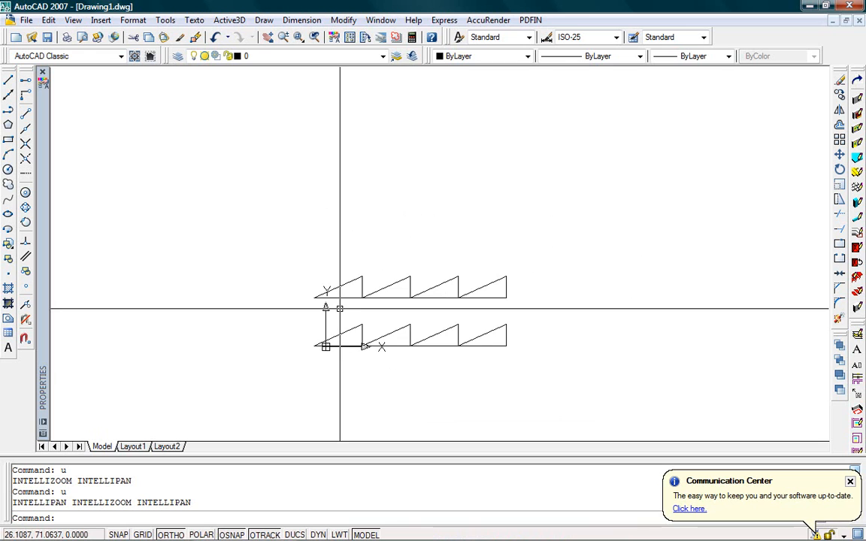
{"action": "scroll", "coordinate": [385, 307], "scroll_direction": "up", "scroll_amount": 8}
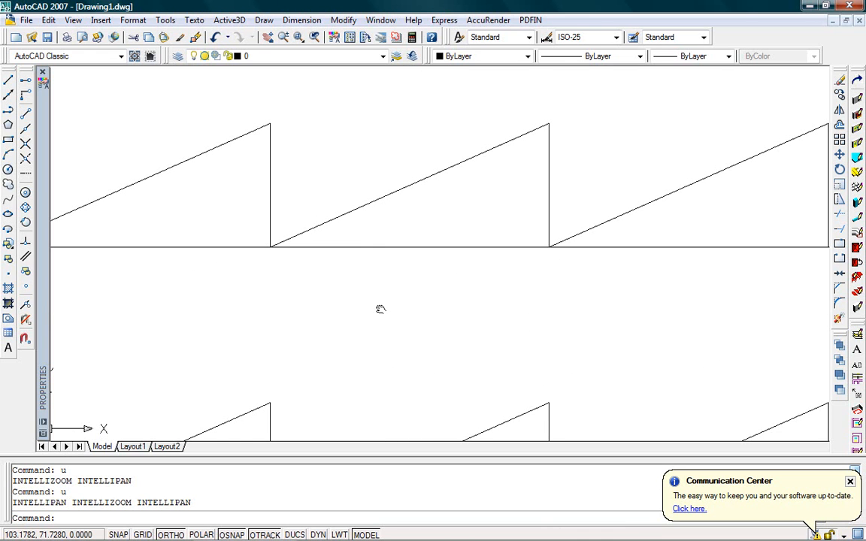
{"action": "middle_click", "coordinate": [380, 309]}
{"action": "middle_click", "coordinate": [380, 309]}
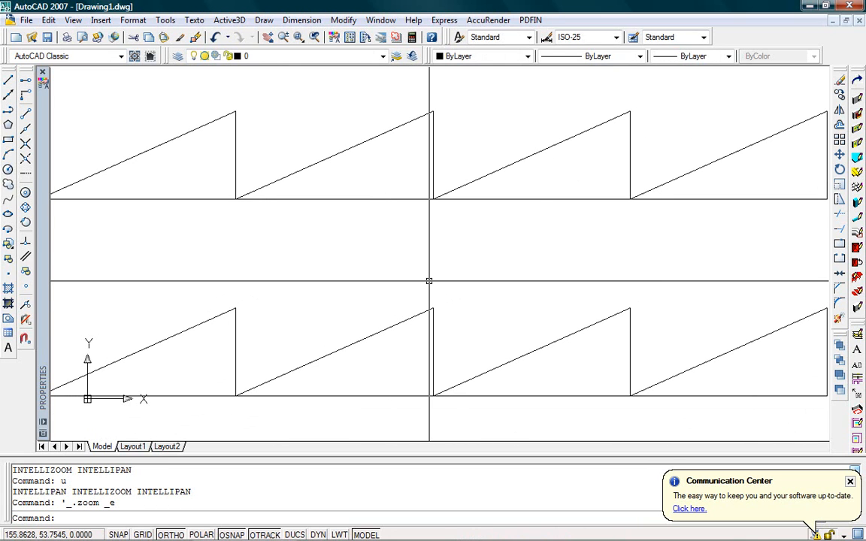
Draw a short horizontal line well above and to the left of the triangle rows, and zoom to the drawing extents
{"action": "scroll", "coordinate": [429, 281], "scroll_direction": "down", "scroll_amount": 1}
{"action": "scroll", "coordinate": [429, 281], "scroll_direction": "down", "scroll_amount": 4}
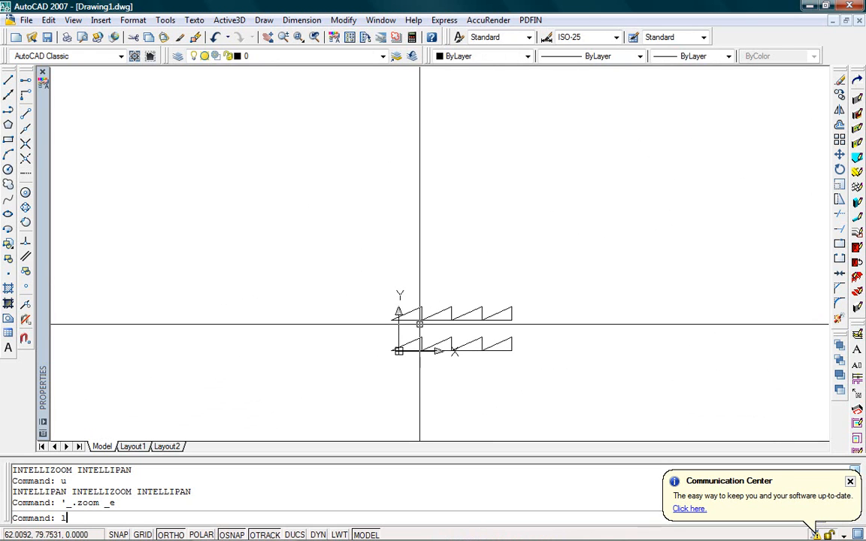
{"action": "key", "text": "Return"}
{"action": "left_click", "coordinate": [161, 158]}
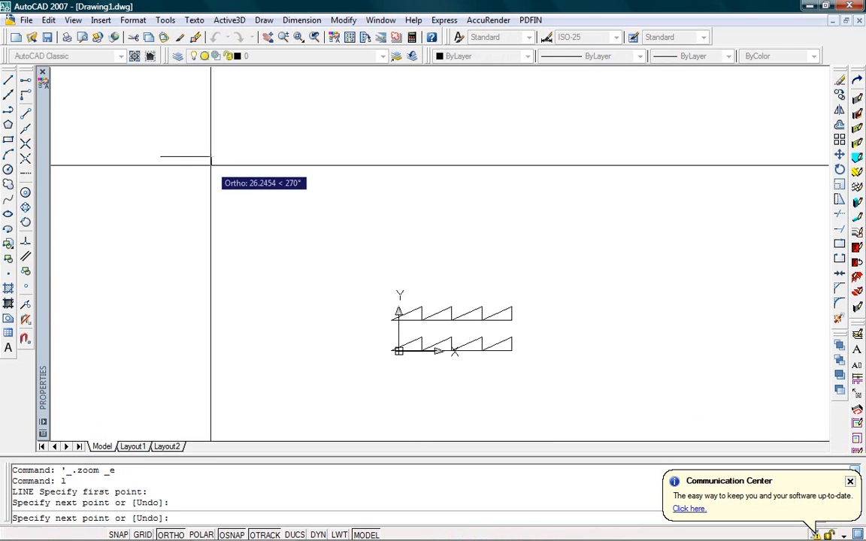
{"action": "key", "text": "Return"}
{"action": "scroll", "coordinate": [455, 338], "scroll_direction": "up", "scroll_amount": 6}
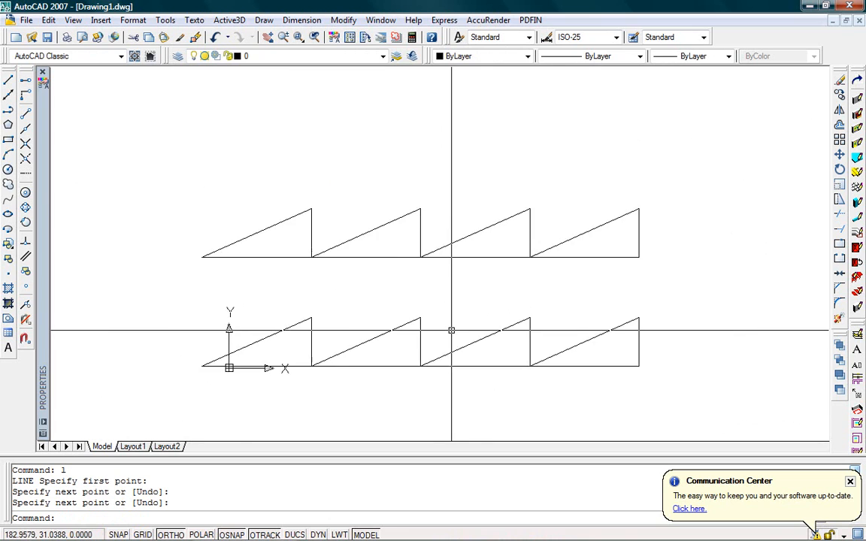
{"action": "scroll", "coordinate": [451, 331], "scroll_direction": "down", "scroll_amount": 3}
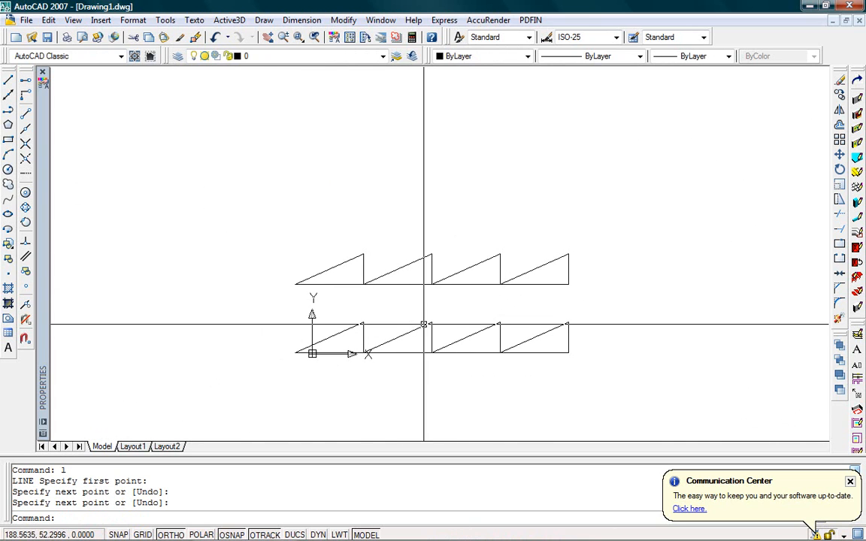
{"action": "middle_click", "coordinate": [432, 305]}
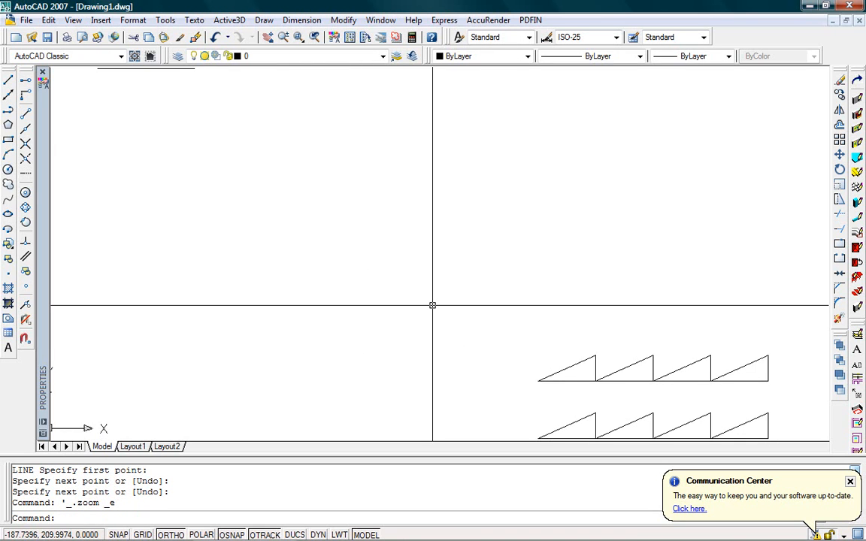
Erase the short horizontal line above and to the left of the triangle rows
{"action": "scroll", "coordinate": [432, 305], "scroll_direction": "down", "scroll_amount": 2}
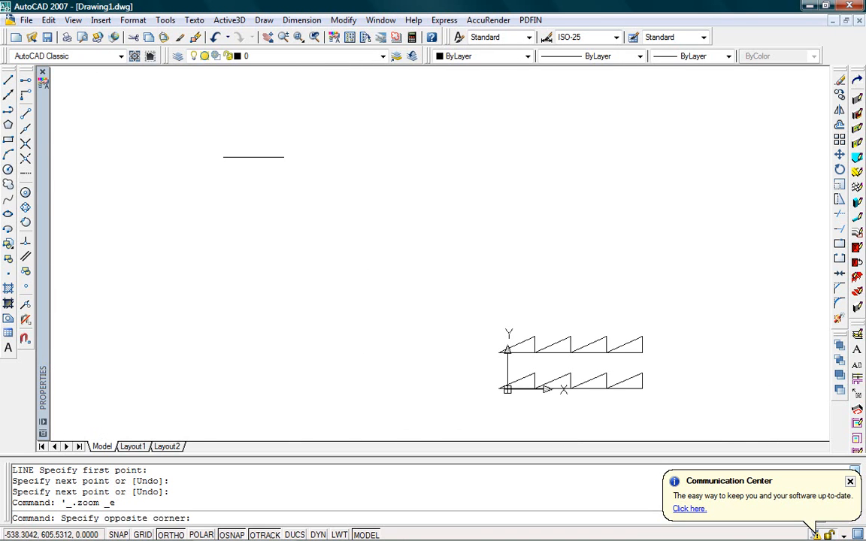
{"action": "left_click", "coordinate": [202, 201]}
{"action": "key", "text": "Delete"}
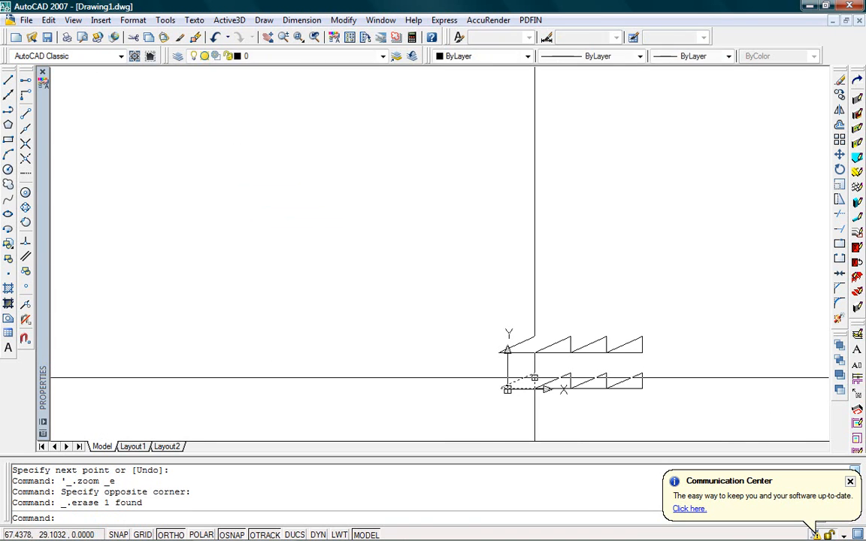
Mirror the upper row of triangles about a horizontal line through its rightmost upper corner, keeping the source objects
{"action": "middle_click_drag", "start_coordinate": [603, 373], "coordinate": [437, 303]}
{"action": "scroll", "coordinate": [438, 300], "scroll_direction": "up", "scroll_amount": 3}
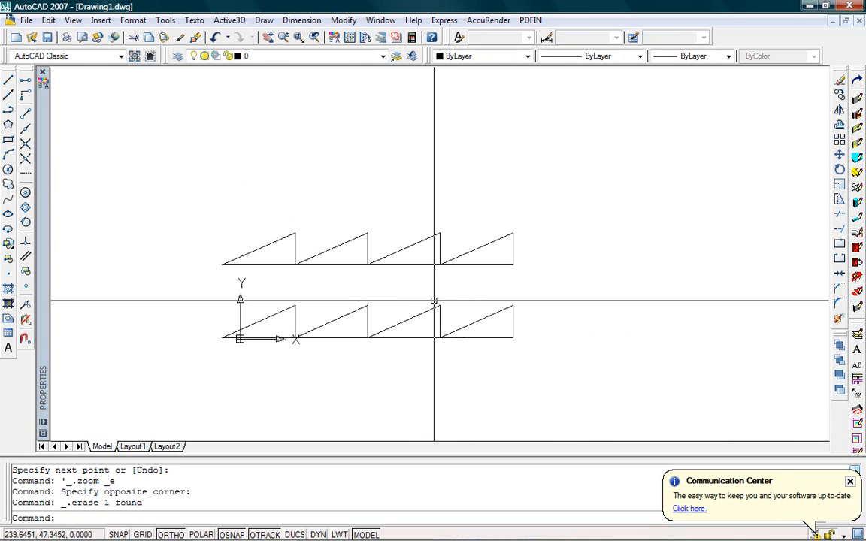
{"action": "left_click", "coordinate": [648, 197]}
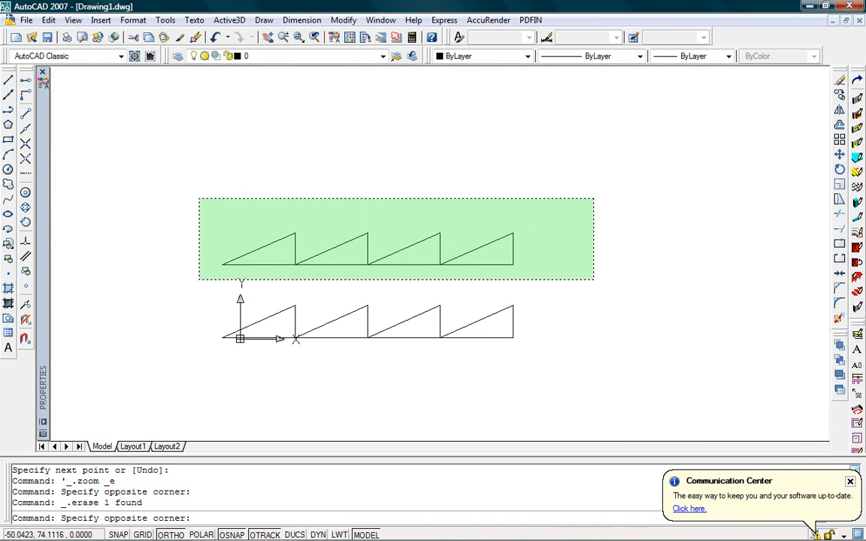
{"action": "left_click", "coordinate": [199, 280]}
{"action": "type", "text": "m"}
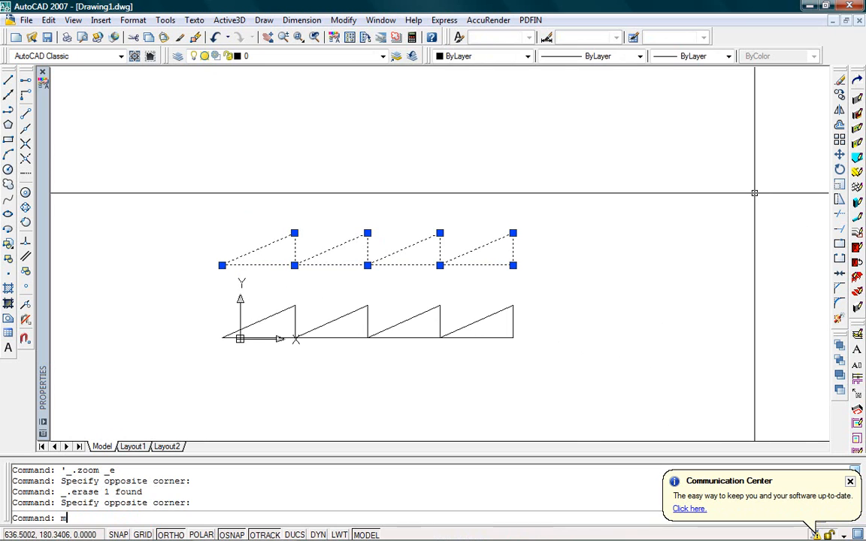
{"action": "type", "text": "i"}
{"action": "key", "text": "Return"}
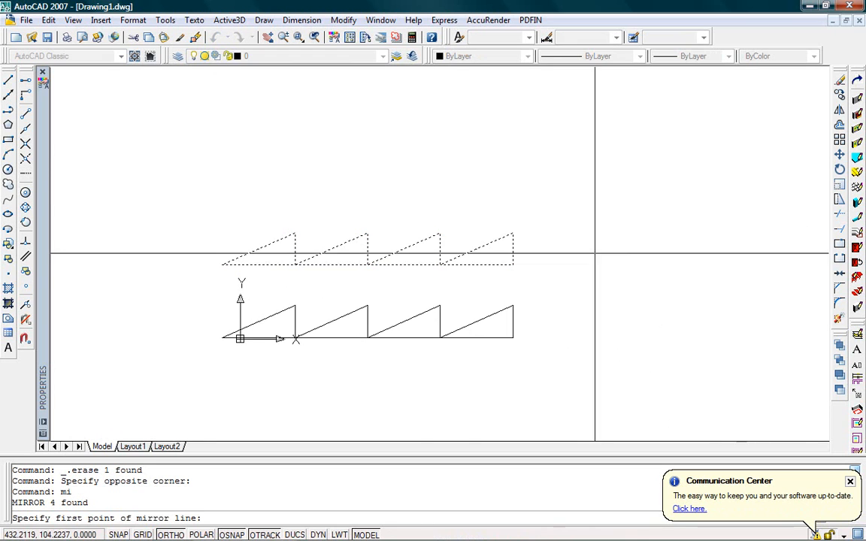
{"action": "left_click", "coordinate": [513, 234]}
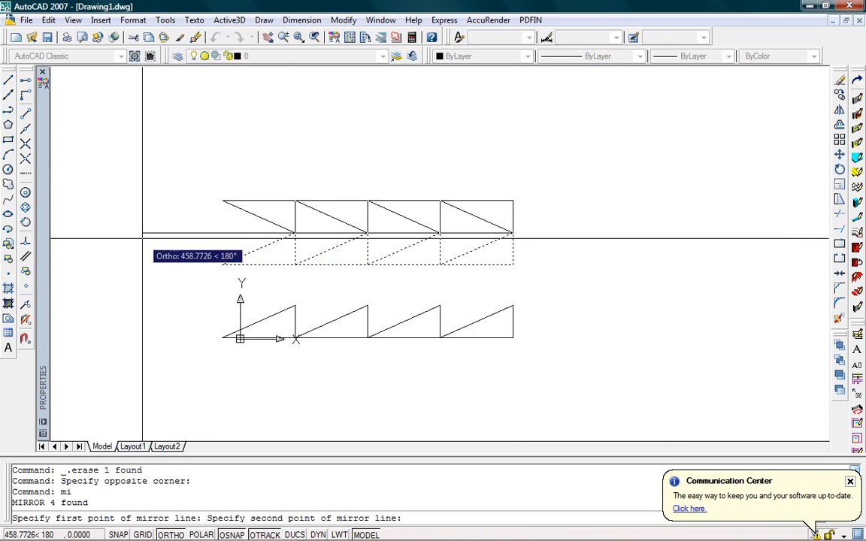
{"action": "left_click", "coordinate": [143, 239]}
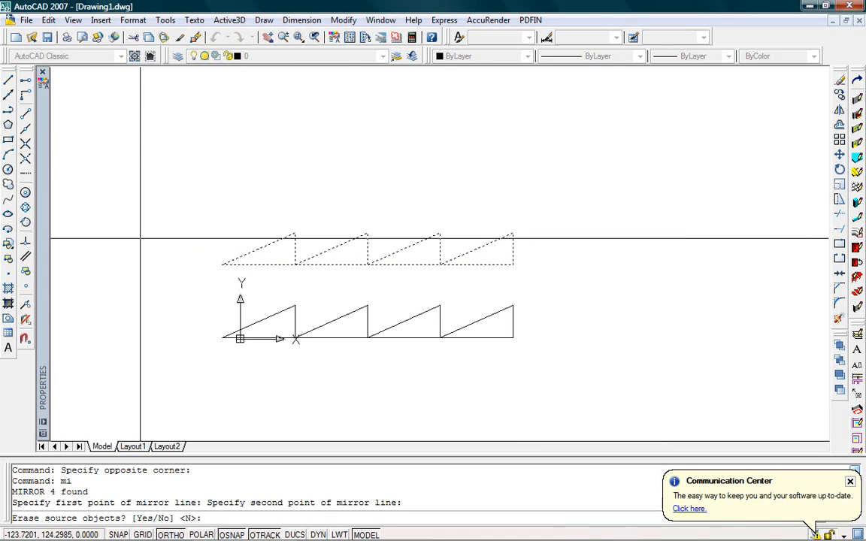
{"action": "key", "text": "Return"}
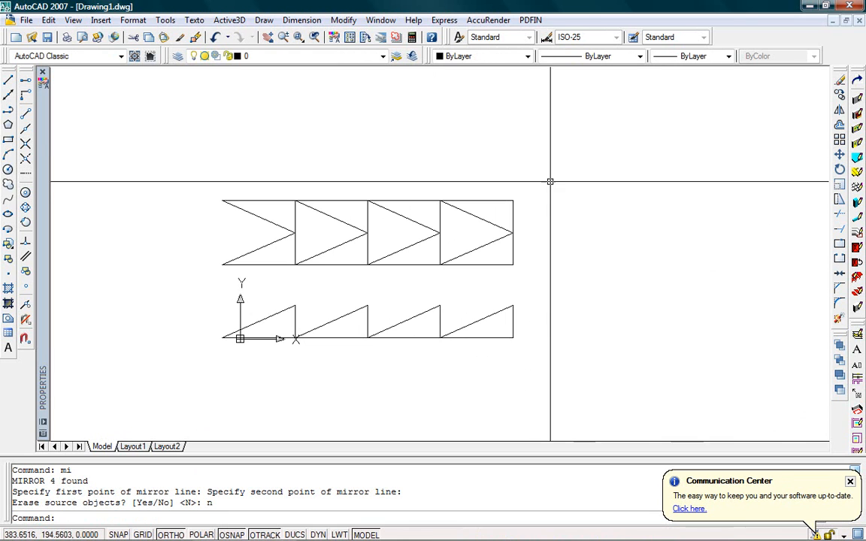
Move the lower row of triangles horizontally to the right using a free base point below it, and undo the move
{"action": "left_click", "coordinate": [557, 304]}
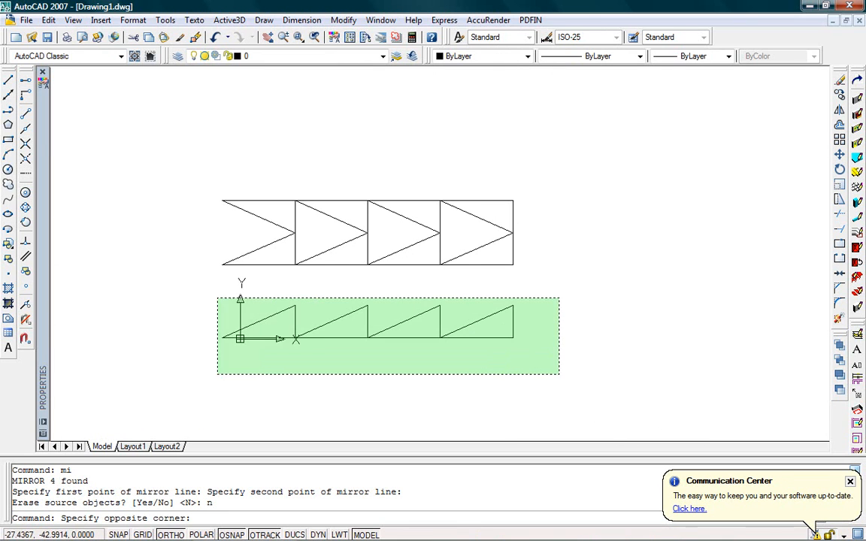
{"action": "left_click", "coordinate": [188, 353]}
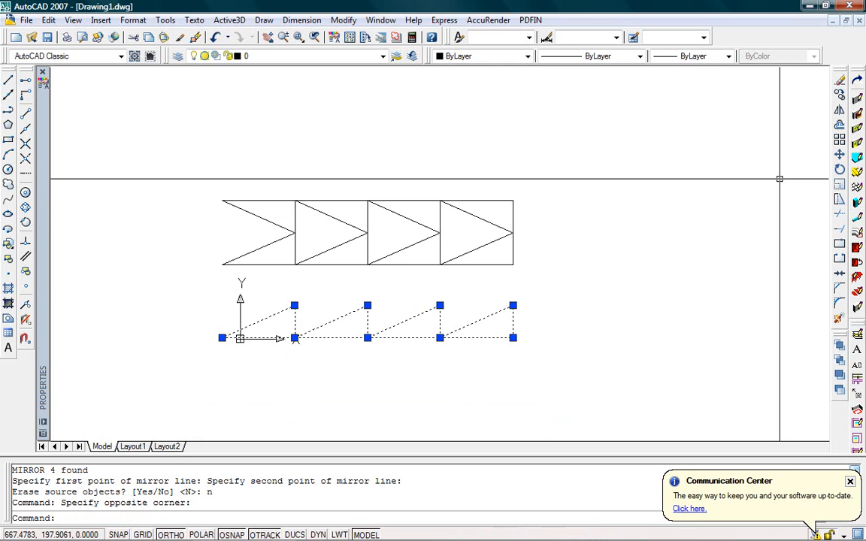
{"action": "type", "text": "m"}
{"action": "key", "text": "Return"}
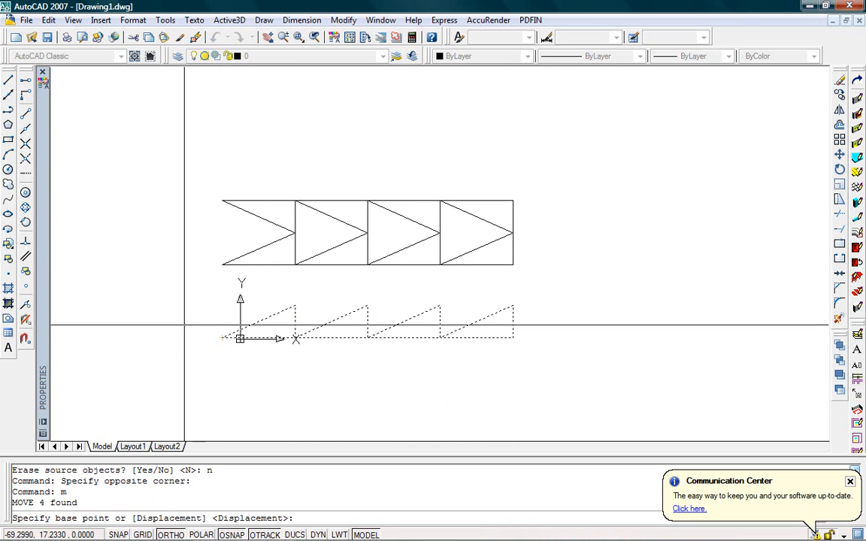
{"action": "left_click", "coordinate": [115, 398]}
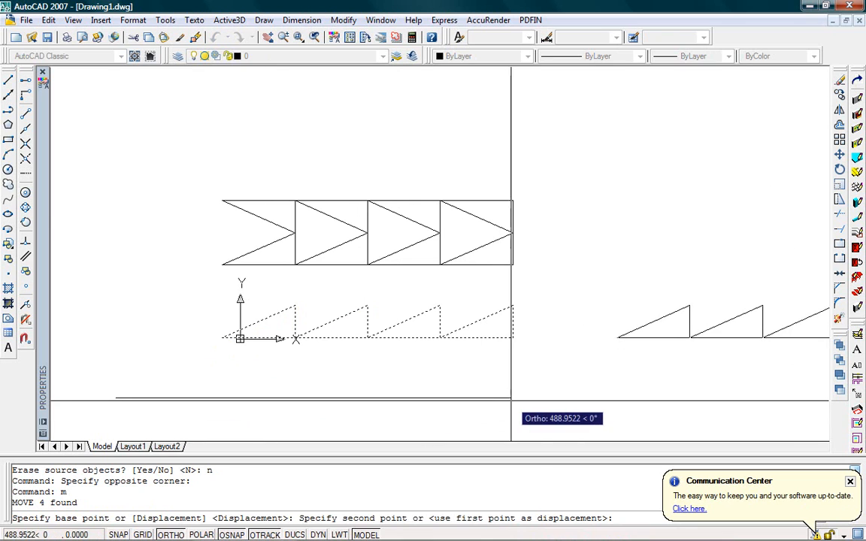
{"action": "left_click", "coordinate": [663, 398]}
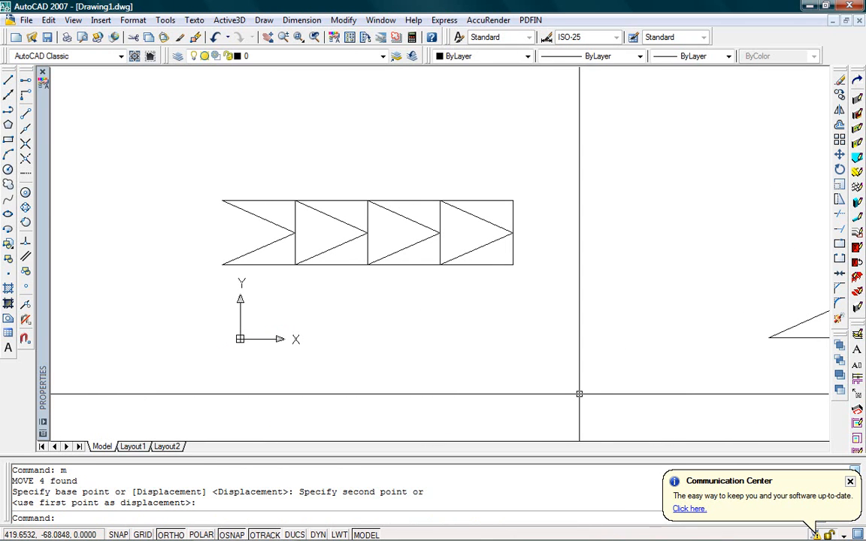
{"action": "type", "text": "u"}
{"action": "key", "text": "Return"}
Move the lower row of triangles up so its upper-right corner meets the mirrored band's lower-right corner, and undo the move
{"action": "left_click", "coordinate": [584, 348]}
{"action": "left_click", "coordinate": [180, 295]}
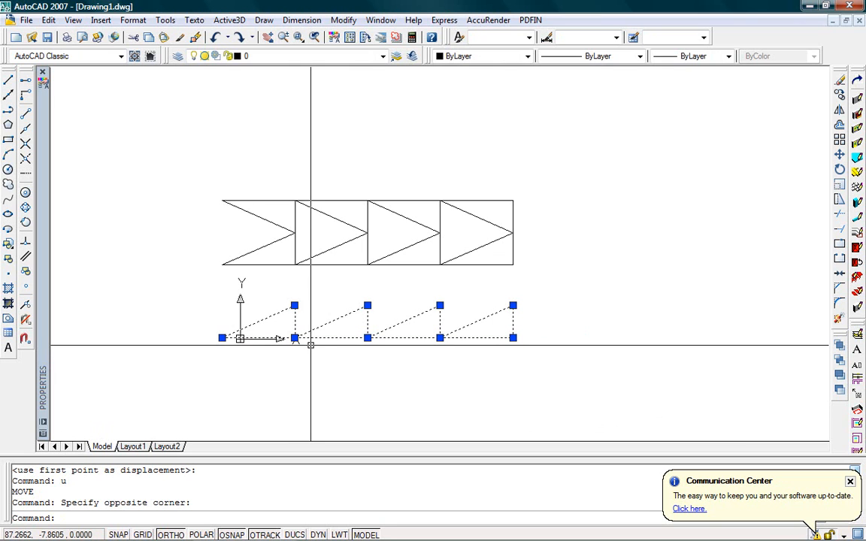
{"action": "type", "text": "m"}
{"action": "key", "text": "Return"}
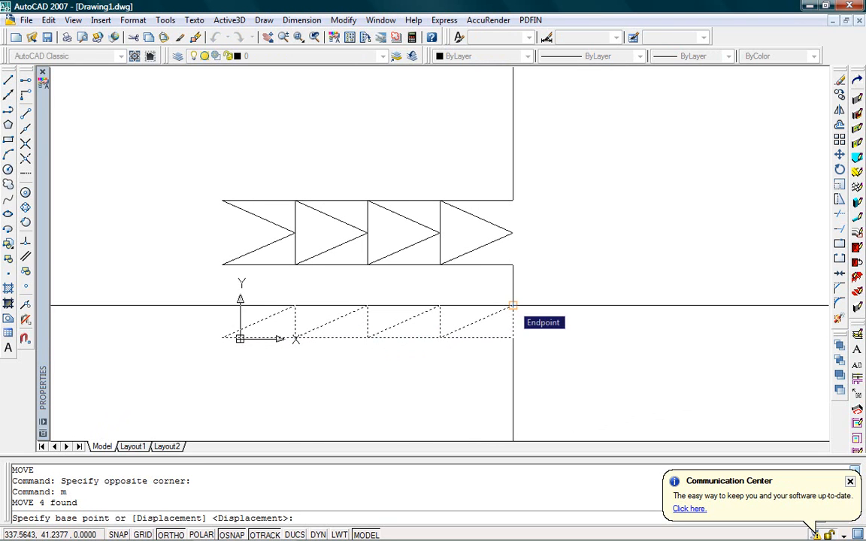
{"action": "left_click", "coordinate": [513, 306]}
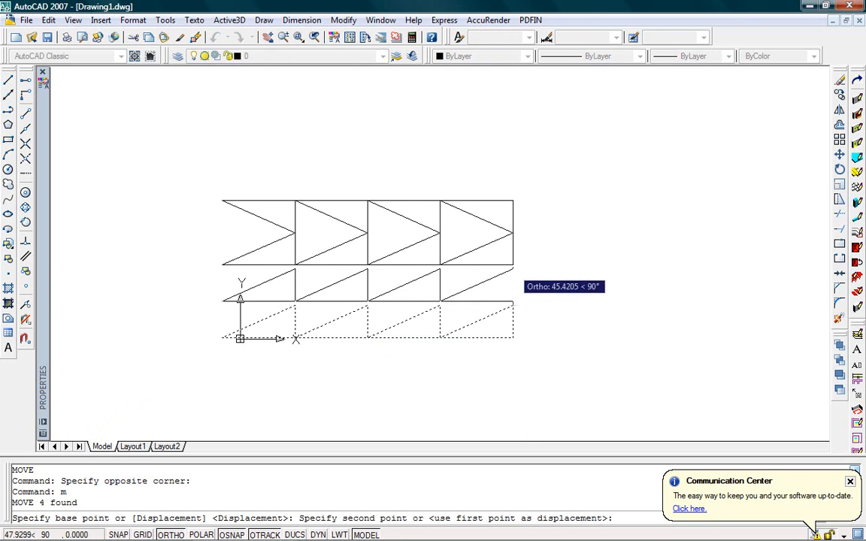
{"action": "left_click", "coordinate": [513, 266]}
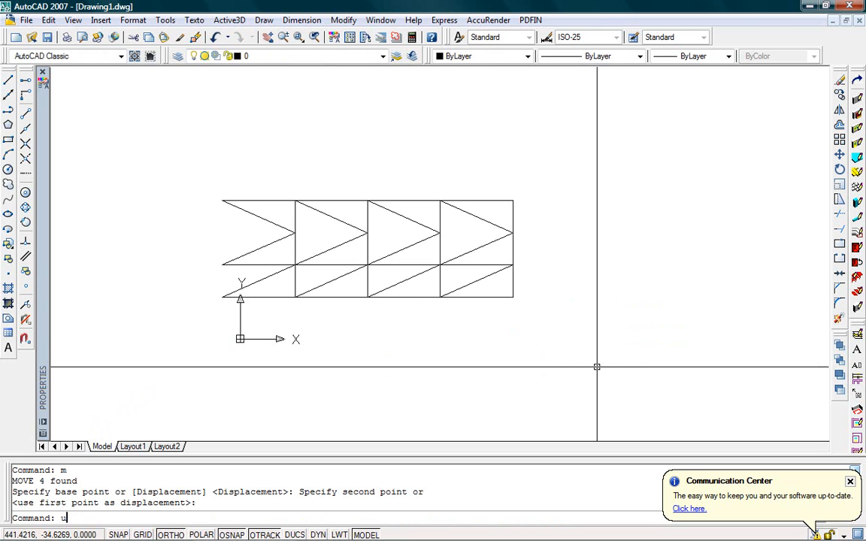
{"action": "type", "text": "u"}
{"action": "key", "text": "Return"}
Undo back through the mirror and the earlier erase, and mirror the upper row of triangles upward again, keeping the source objects
{"action": "left_click", "coordinate": [561, 305]}
{"action": "left_click", "coordinate": [230, 368]}
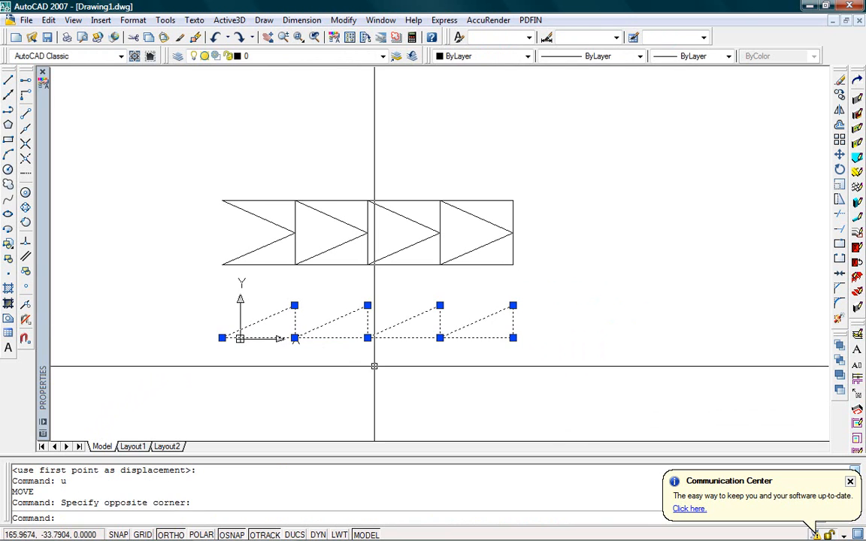
{"action": "type", "text": "u"}
{"action": "key", "text": "Return"}
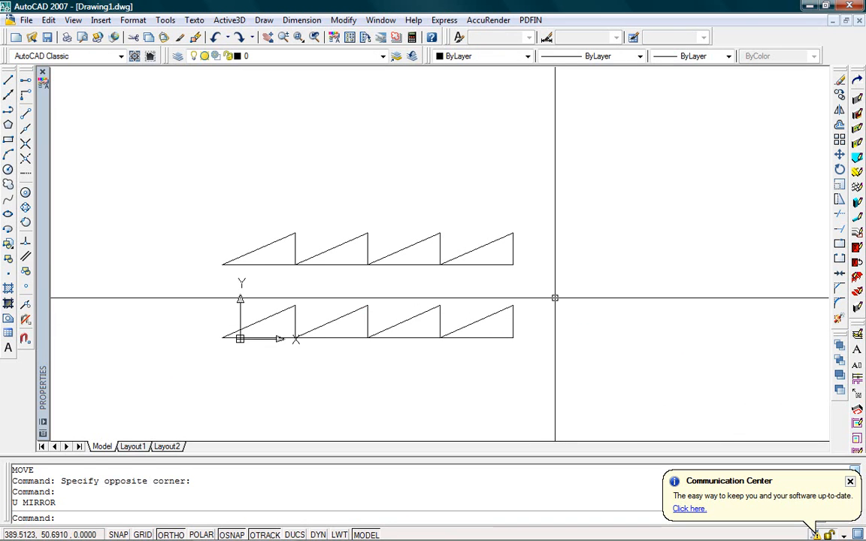
{"action": "key", "text": "Escape"}
{"action": "type", "text": "u"}
{"action": "key", "text": "Return"}
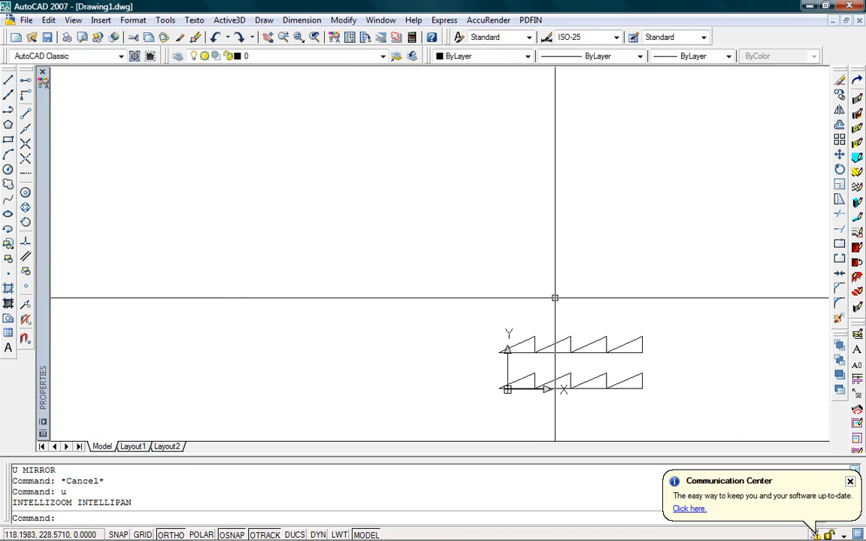
{"action": "key", "text": "Return"}
{"action": "scroll", "coordinate": [638, 379], "scroll_direction": "up", "scroll_amount": 3}
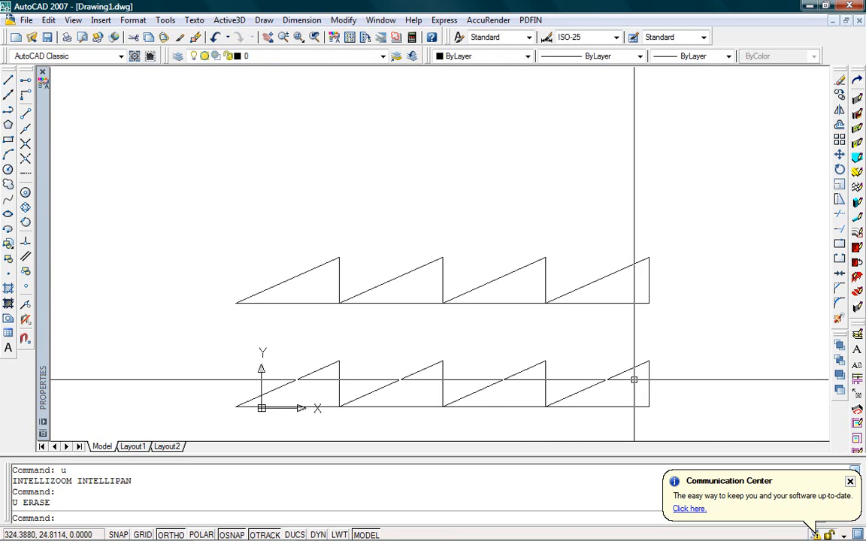
{"action": "middle_click_drag", "start_coordinate": [611, 338], "coordinate": [536, 295]}
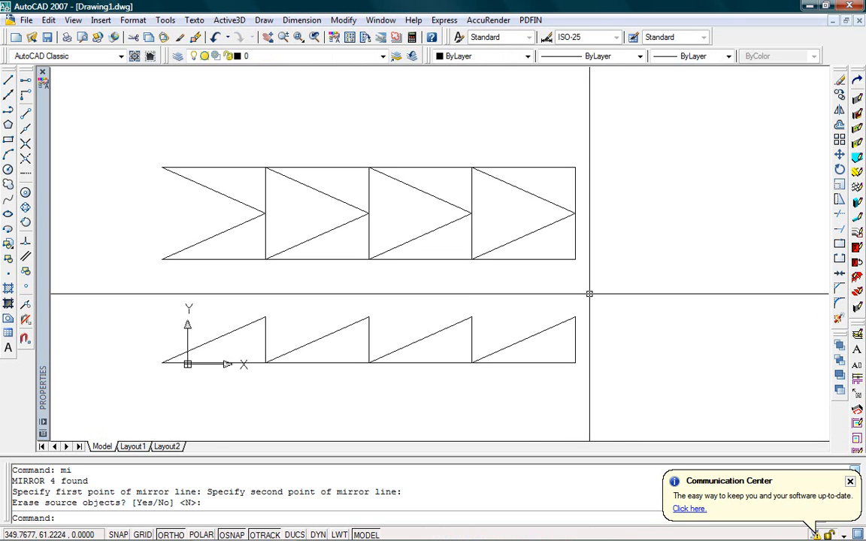
Move the lower row of triangles up so its lower-right corner lands on the mirrored band's upper-right corner
{"action": "left_click", "coordinate": [586, 294]}
{"action": "left_click", "coordinate": [148, 391]}
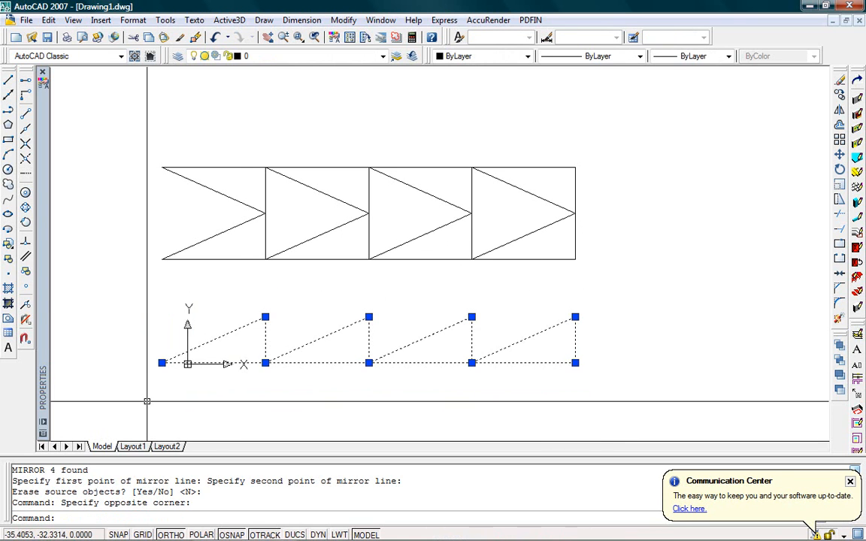
{"action": "type", "text": "m"}
{"action": "key", "text": "Return"}
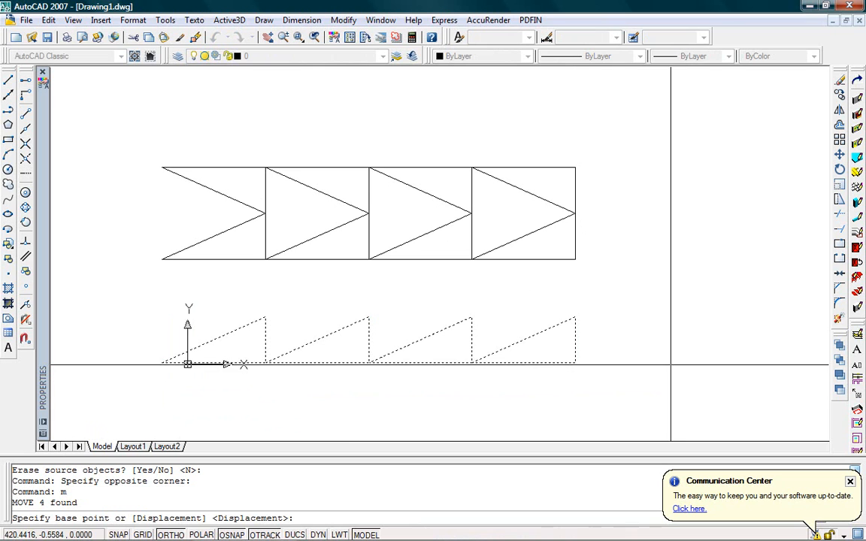
{"action": "left_click", "coordinate": [576, 363]}
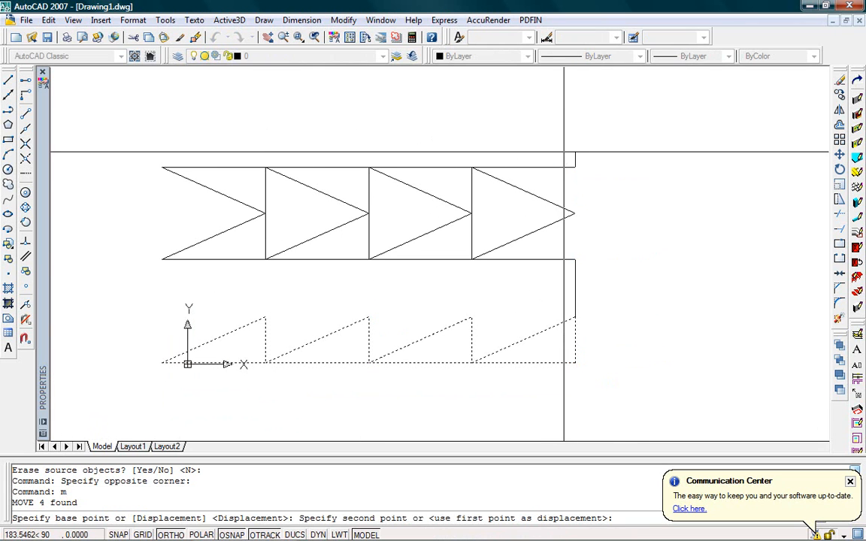
{"action": "left_click", "coordinate": [576, 166]}
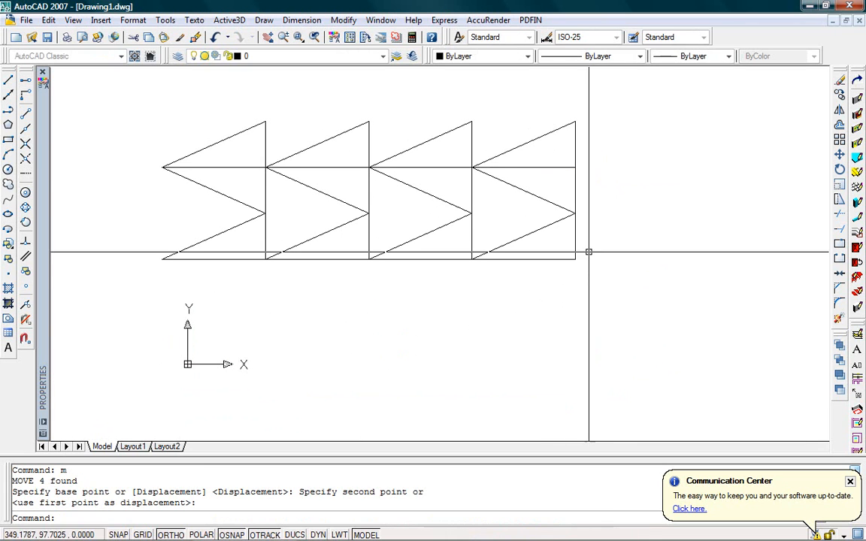
Erase the row of four triangles sitting on top of the mirrored band
{"action": "scroll", "coordinate": [527, 330], "scroll_direction": "down", "scroll_amount": 2}
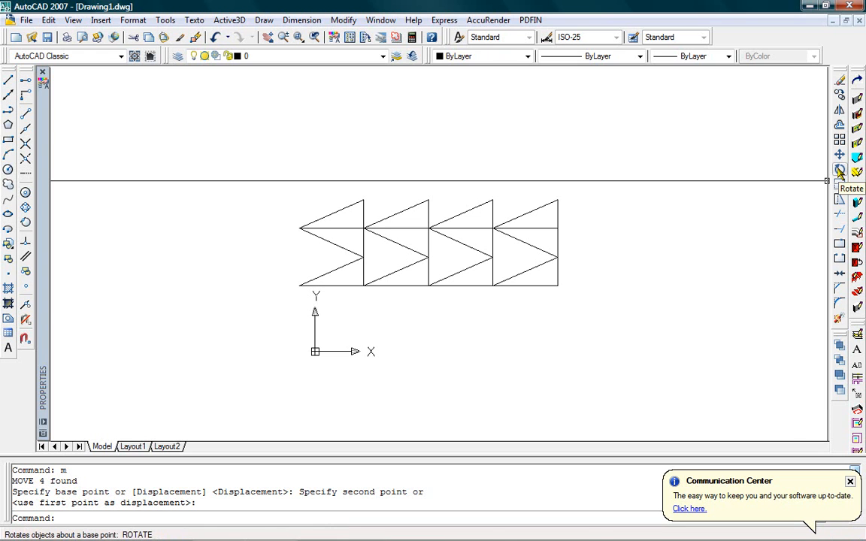
{"action": "left_click", "coordinate": [649, 166]}
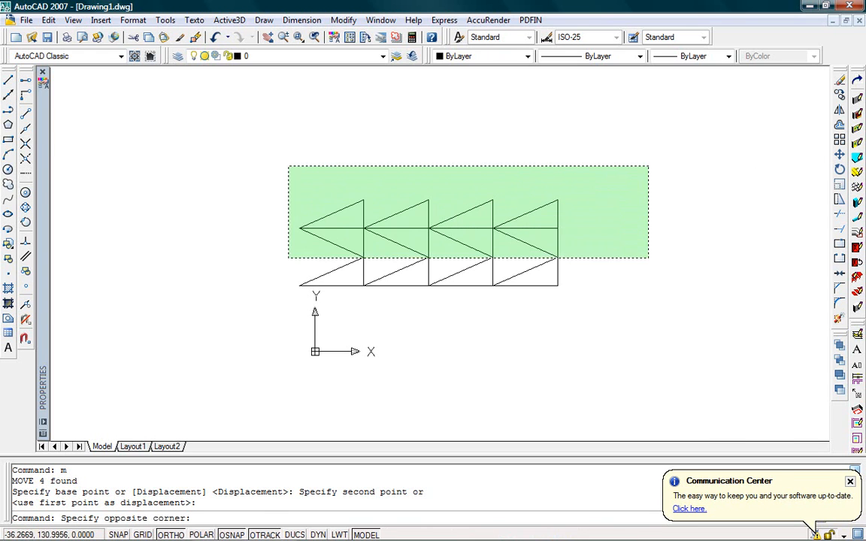
{"action": "left_click", "coordinate": [256, 226]}
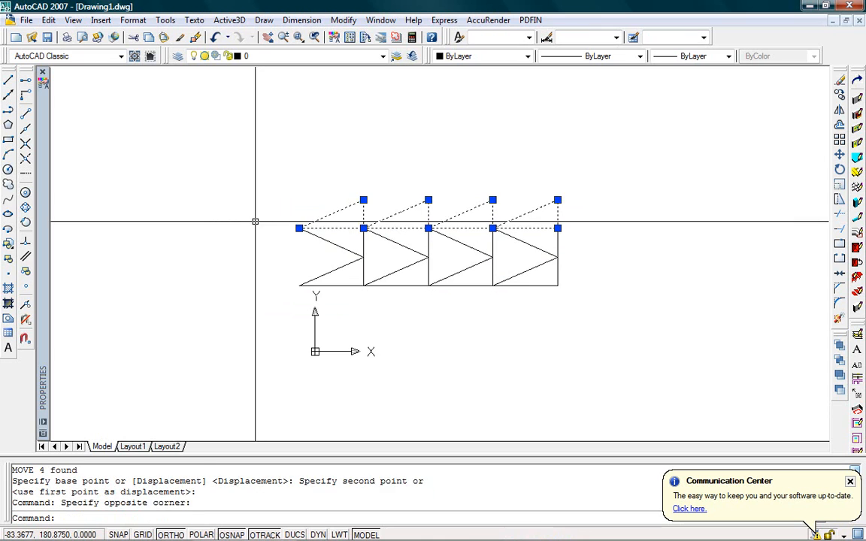
{"action": "key", "text": "Delete"}
Rotate the whole mirrored band of triangles by 90 degrees about its lower-left corner
{"action": "left_click", "coordinate": [718, 183]}
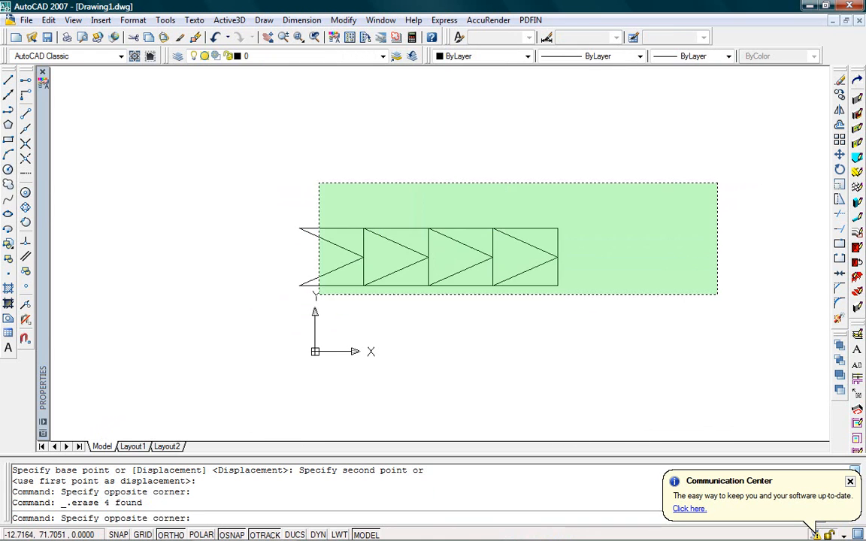
{"action": "left_click", "coordinate": [252, 325]}
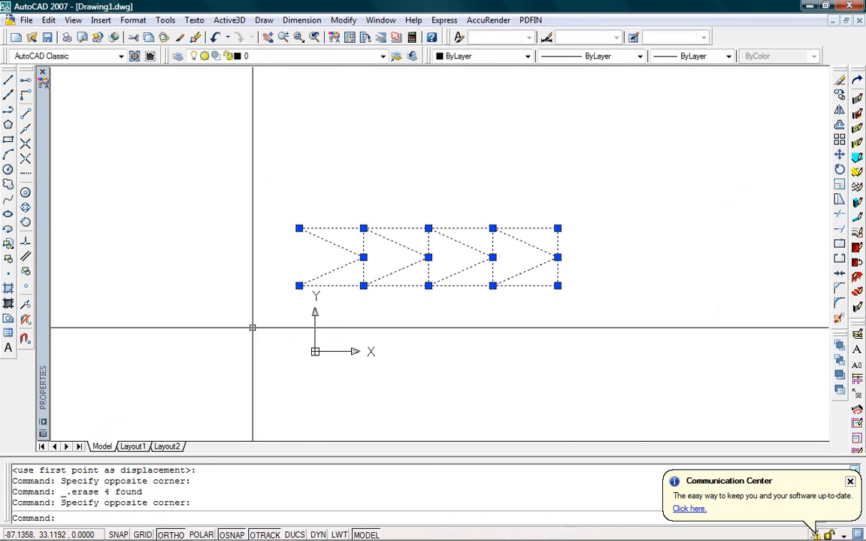
{"action": "left_click", "coordinate": [840, 170]}
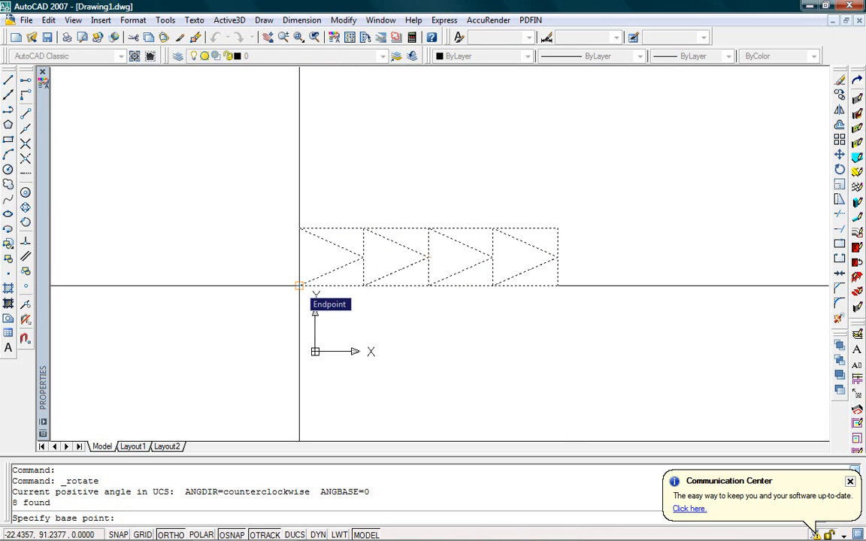
{"action": "left_click", "coordinate": [300, 286]}
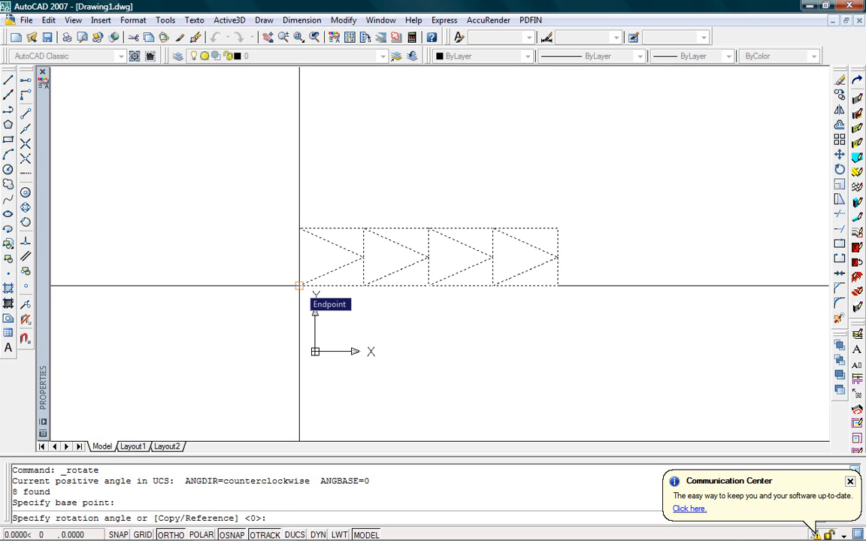
{"action": "key", "text": "Return"}
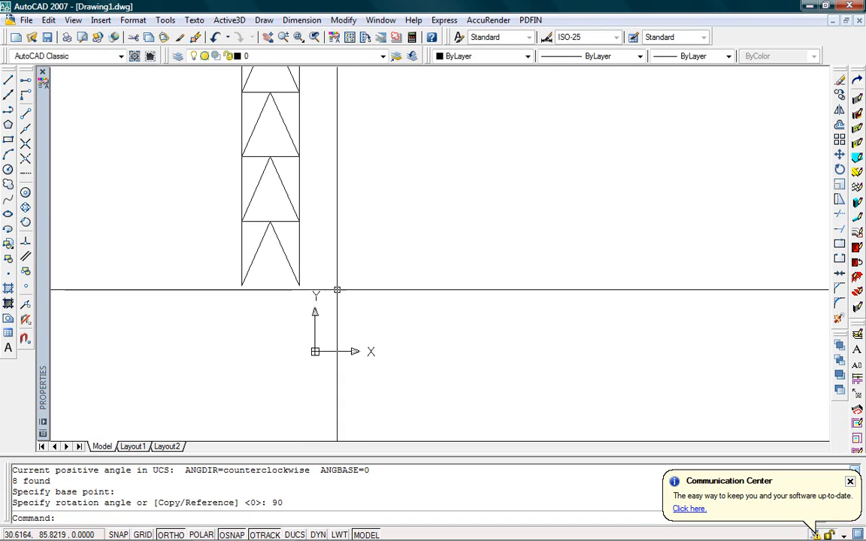
Rotate the vertical tower of triangles by -45 degrees about its lower-right corner, and undo the rotation
{"action": "scroll", "coordinate": [336, 284], "scroll_direction": "down", "scroll_amount": 2}
{"action": "scroll", "coordinate": [278, 189], "scroll_direction": "up", "scroll_amount": 2}
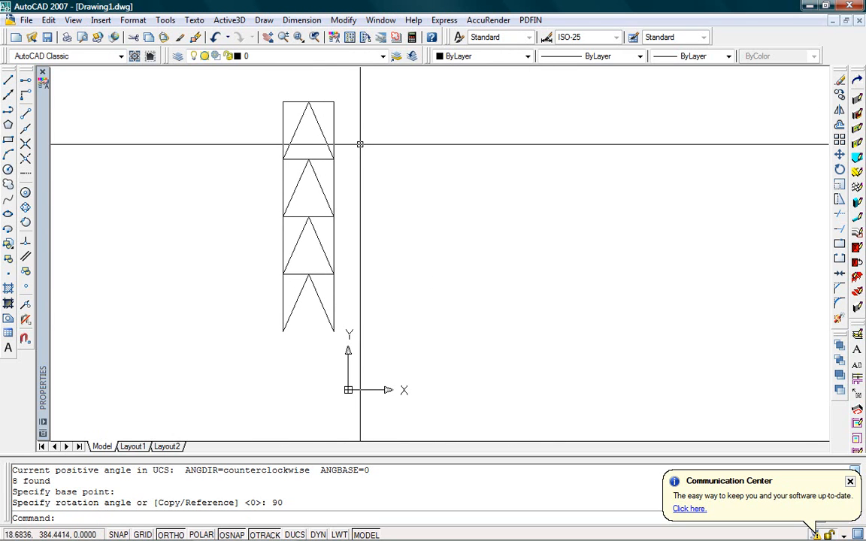
{"action": "left_click", "coordinate": [363, 83]}
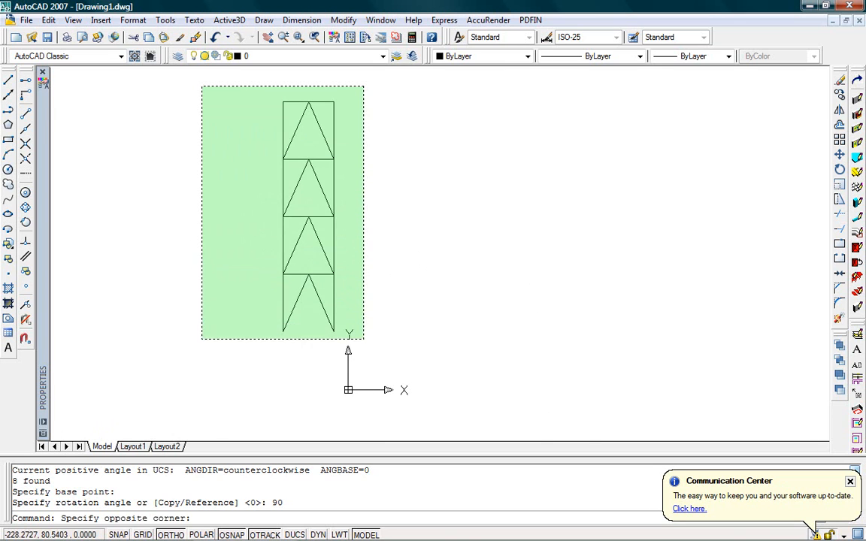
{"action": "left_click", "coordinate": [204, 355]}
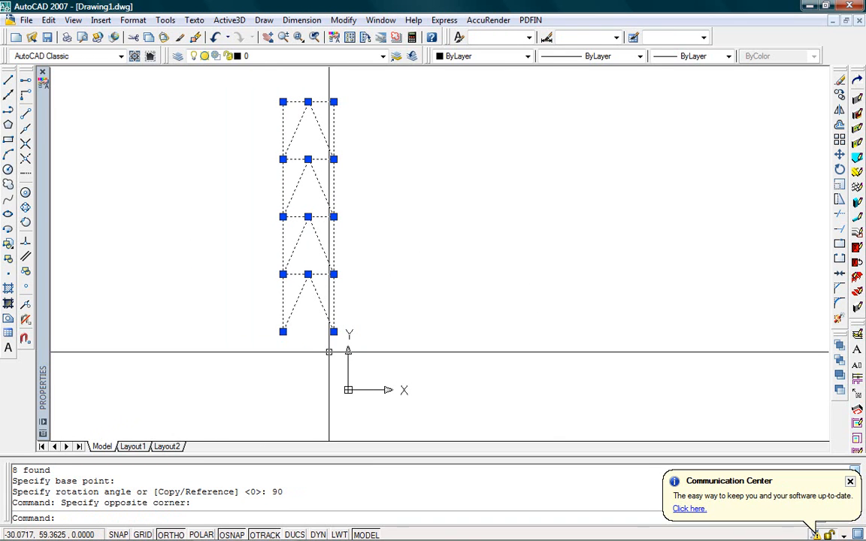
{"action": "type", "text": "ro"}
{"action": "key", "text": "Return"}
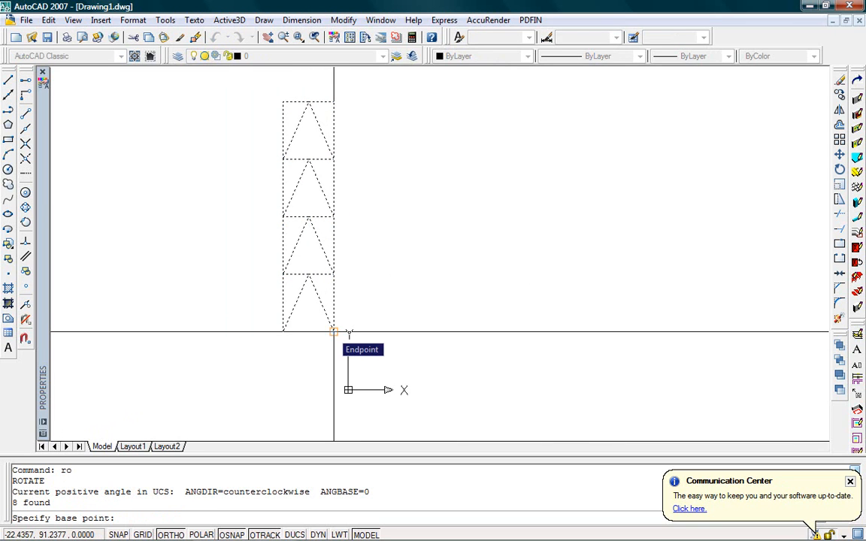
{"action": "left_click", "coordinate": [348, 333]}
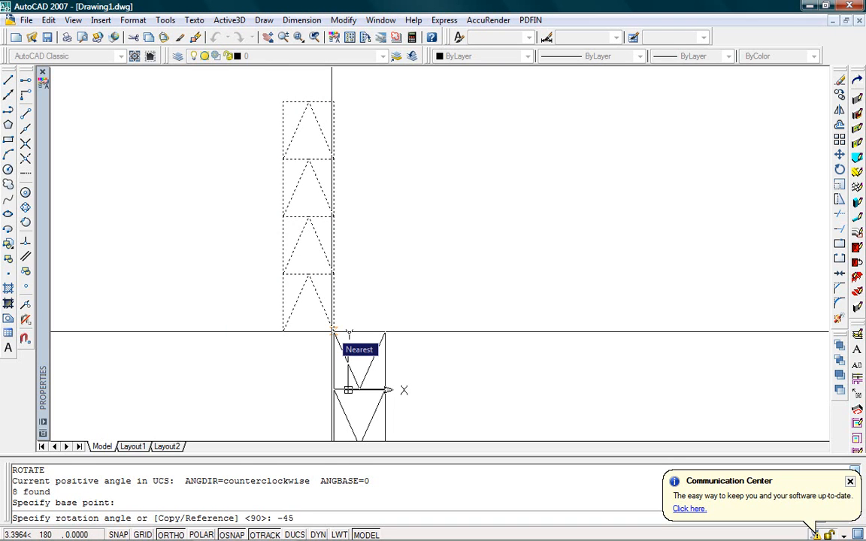
{"action": "type", "text": "-45"}
{"action": "key", "text": "Return"}
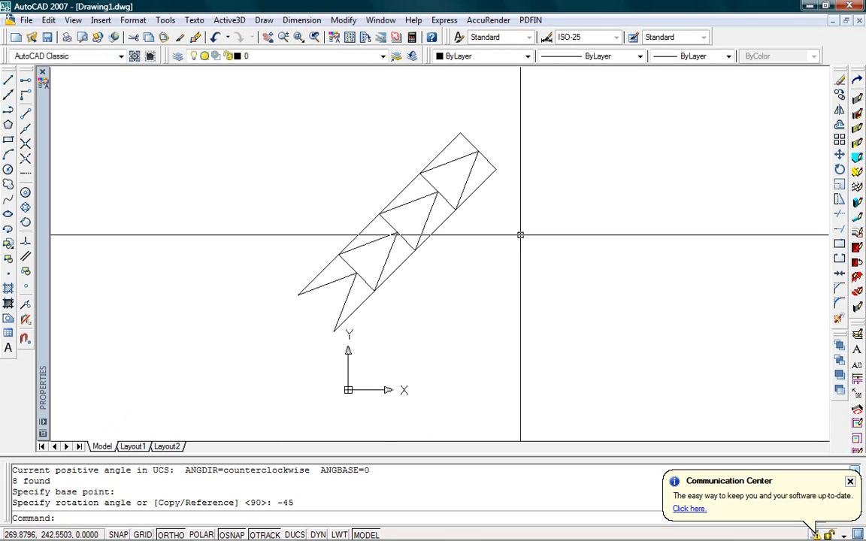
{"action": "key", "text": "Return"}
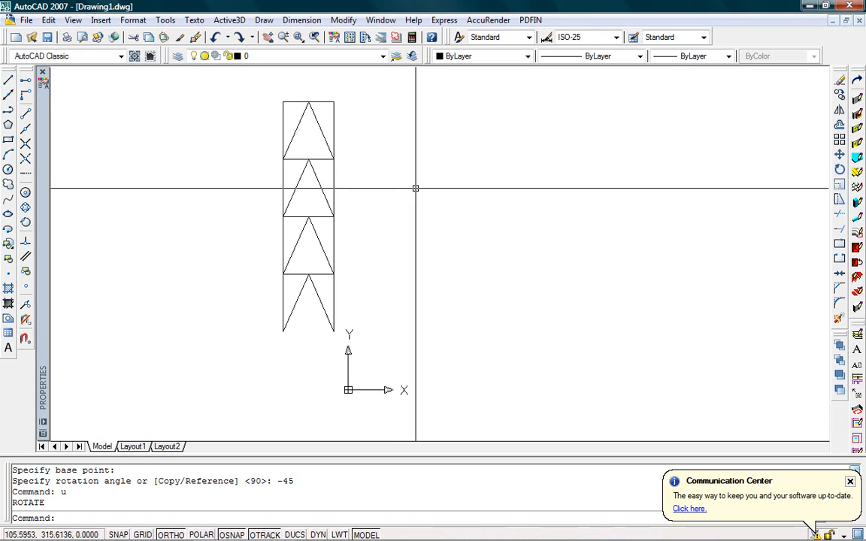
Draw a horizontal line across the tower's topmost section, extending past both sides and much farther to the left
{"action": "middle_click_drag", "start_coordinate": [396, 184], "coordinate": [470, 209]}
{"action": "left_click_drag", "start_coordinate": [470, 209], "coordinate": [499, 211]}
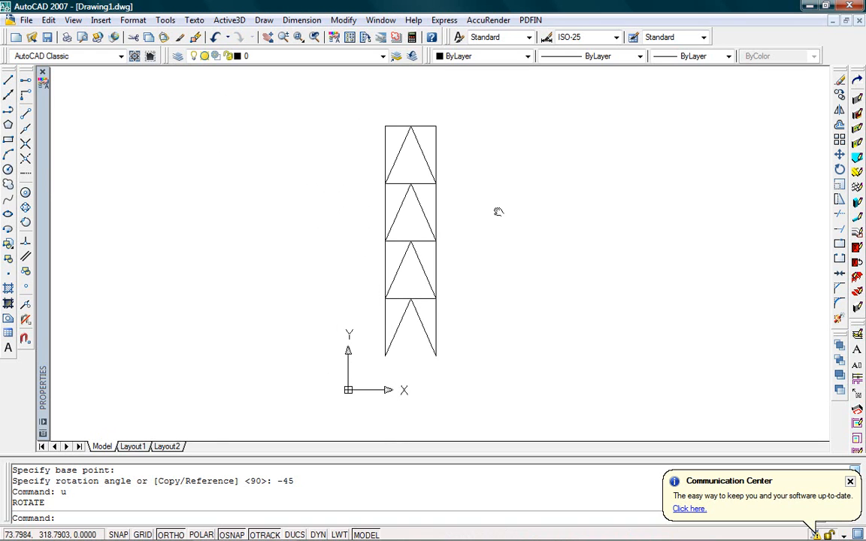
{"action": "scroll", "coordinate": [402, 166], "scroll_direction": "up", "scroll_amount": 3}
{"action": "scroll", "coordinate": [402, 167], "scroll_direction": "down", "scroll_amount": 4}
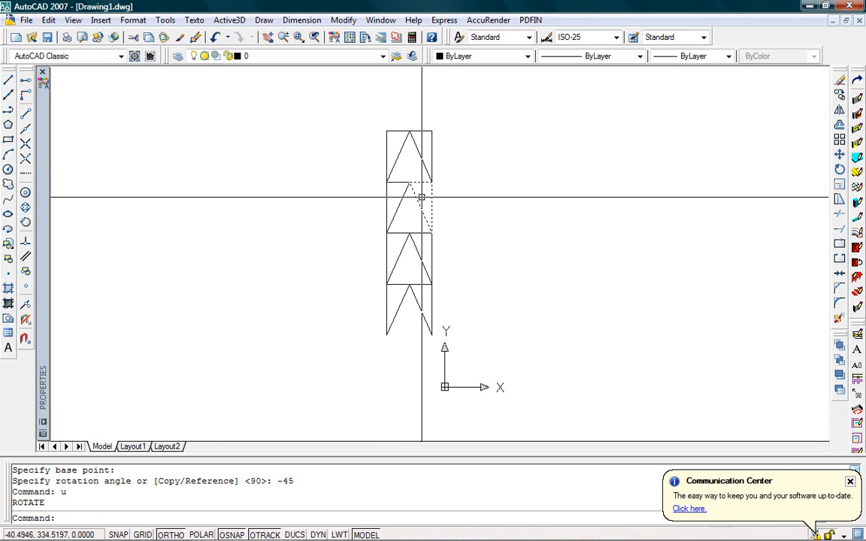
{"action": "key", "text": "Return"}
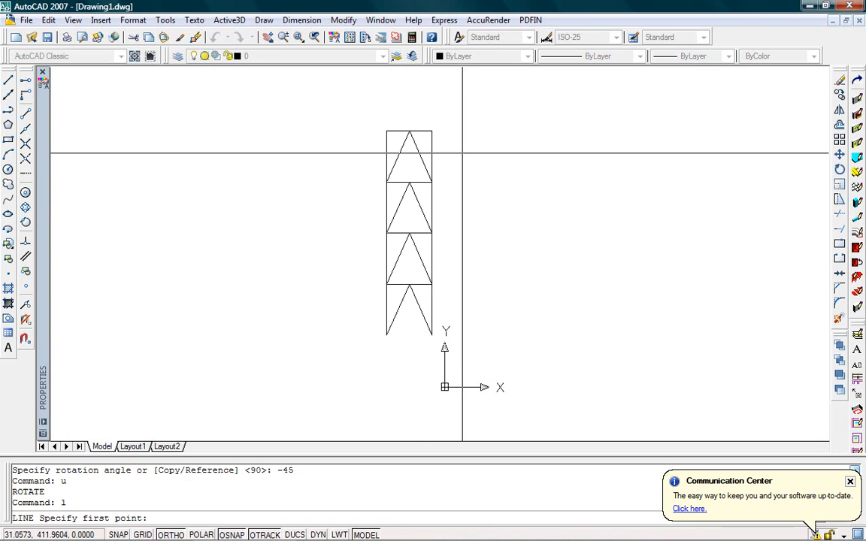
{"action": "left_click", "coordinate": [462, 153]}
{"action": "left_click", "coordinate": [262, 153]}
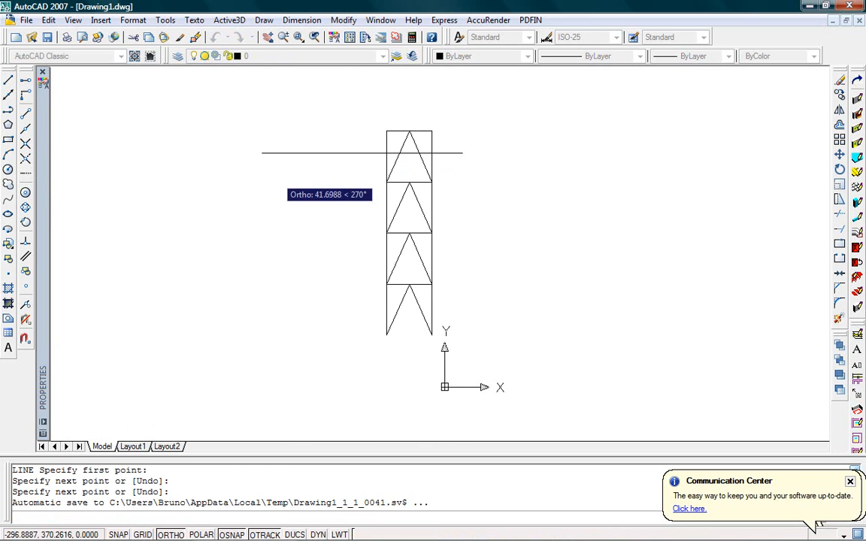
{"action": "key", "text": "Return"}
Trim the horizontal line's outer ends and middle portion, using the topmost section's two right triangles as cutting edges, and undo the trim
{"action": "scroll", "coordinate": [421, 151], "scroll_direction": "up", "scroll_amount": 2}
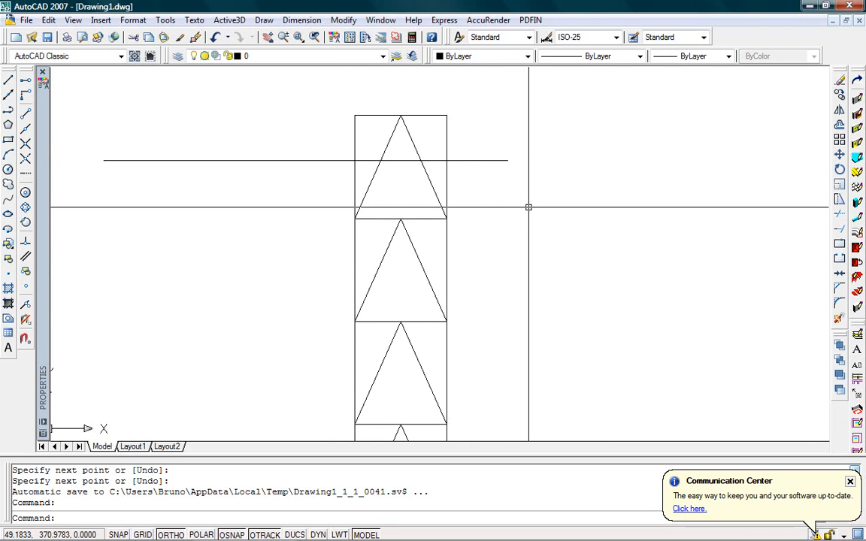
{"action": "type", "text": "tr"}
{"action": "key", "text": "Return"}
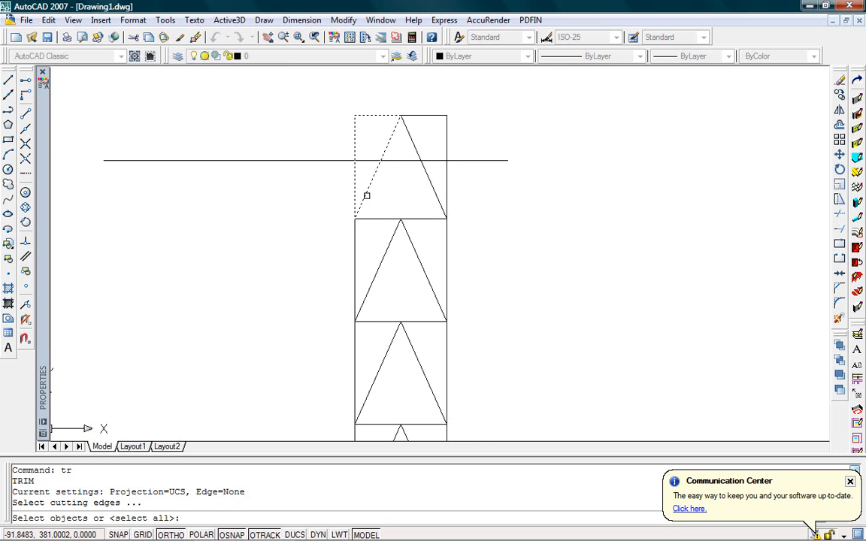
{"action": "left_click", "coordinate": [367, 196]}
{"action": "left_click", "coordinate": [429, 179]}
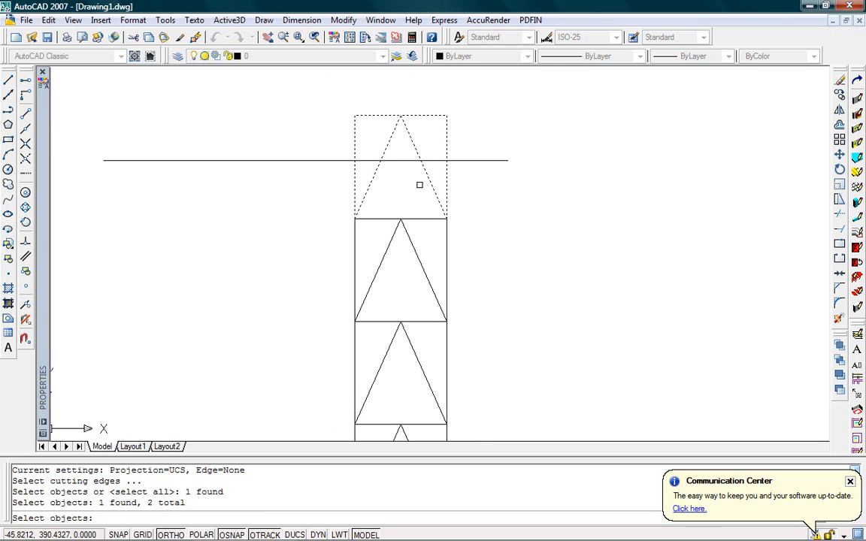
{"action": "key", "text": "Return"}
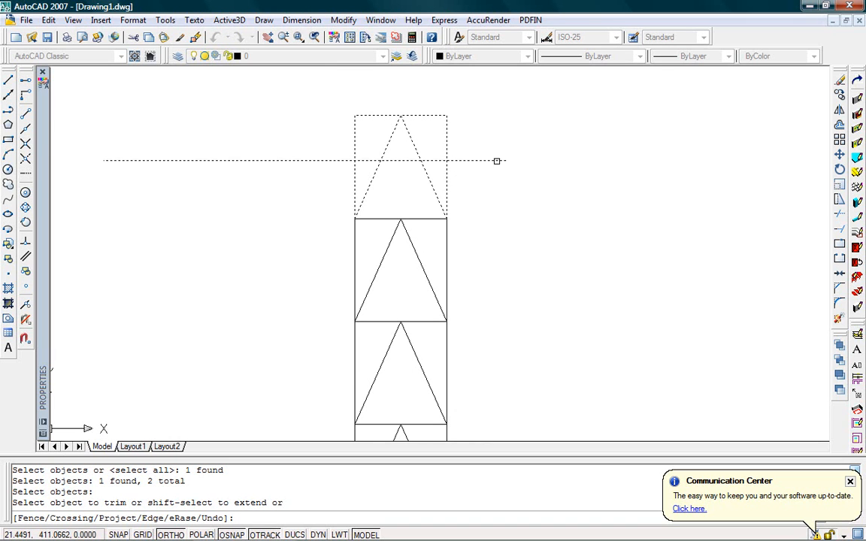
{"action": "left_click", "coordinate": [496, 161]}
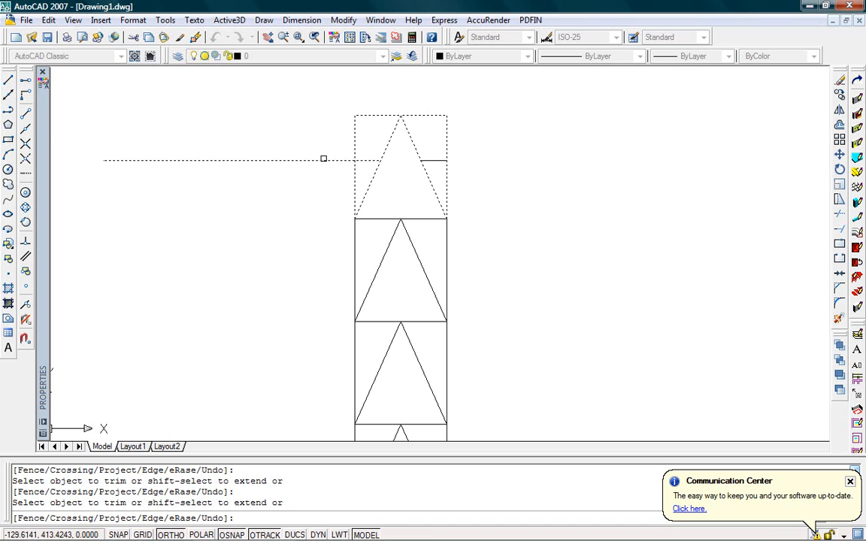
{"action": "left_click", "coordinate": [334, 160]}
{"action": "key", "text": "Return"}
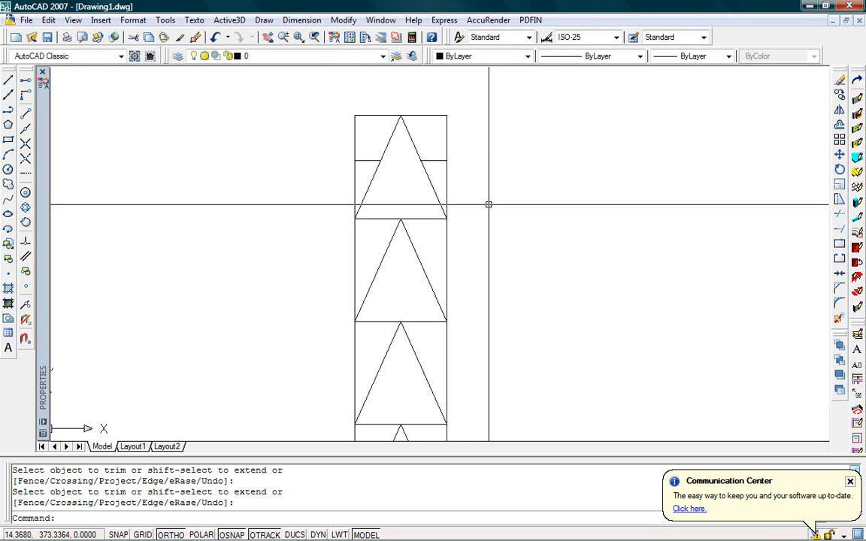
{"action": "key", "text": "Return"}
Trim the horizontal line's outer ends and the portion inside the topmost central triangle, using all objects as cutting edges
{"action": "type", "text": "tr"}
{"action": "key", "text": "Return"}
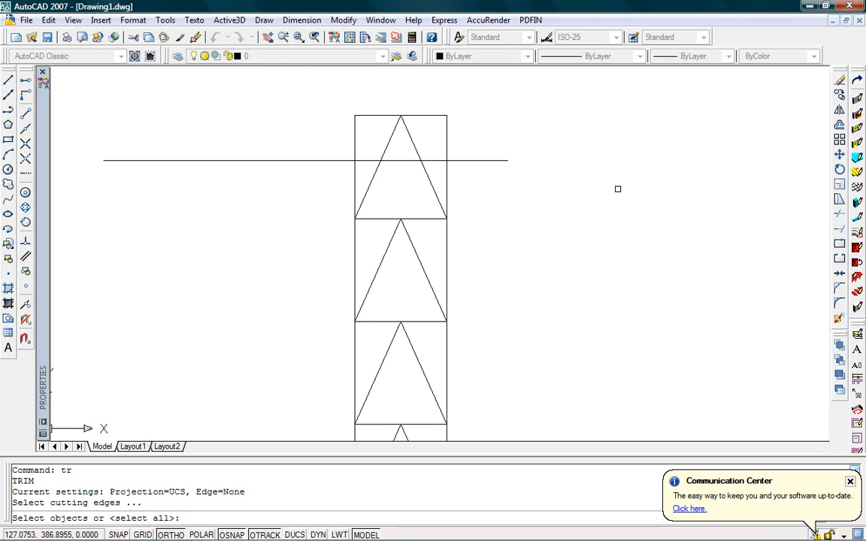
{"action": "key", "text": "Return"}
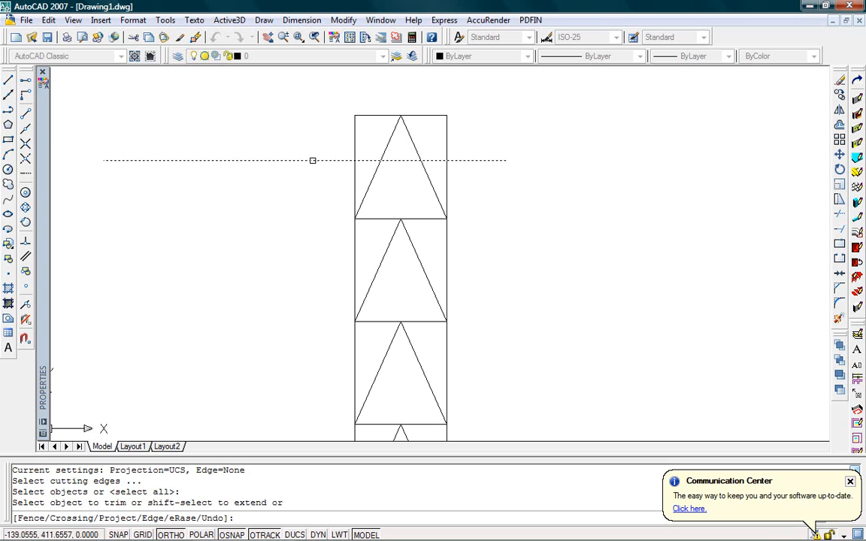
{"action": "left_click", "coordinate": [310, 161]}
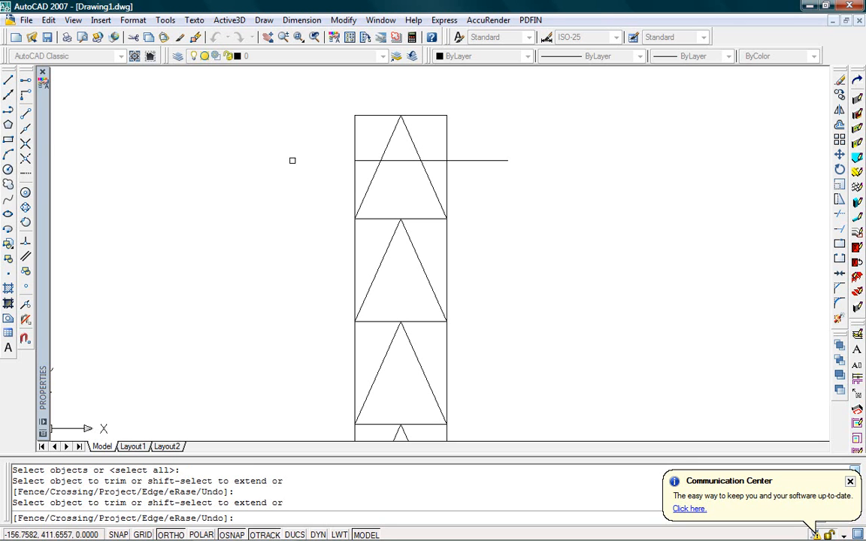
{"action": "left_click", "coordinate": [401, 160]}
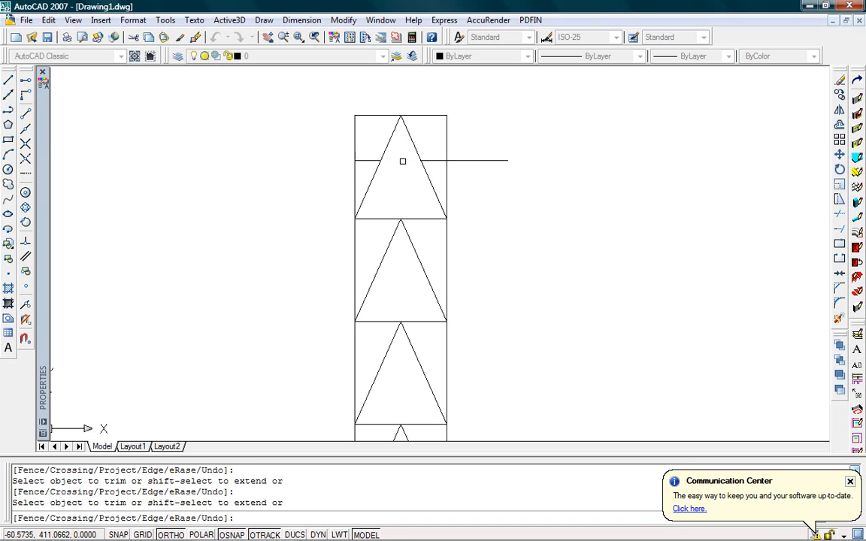
{"action": "left_click", "coordinate": [489, 159]}
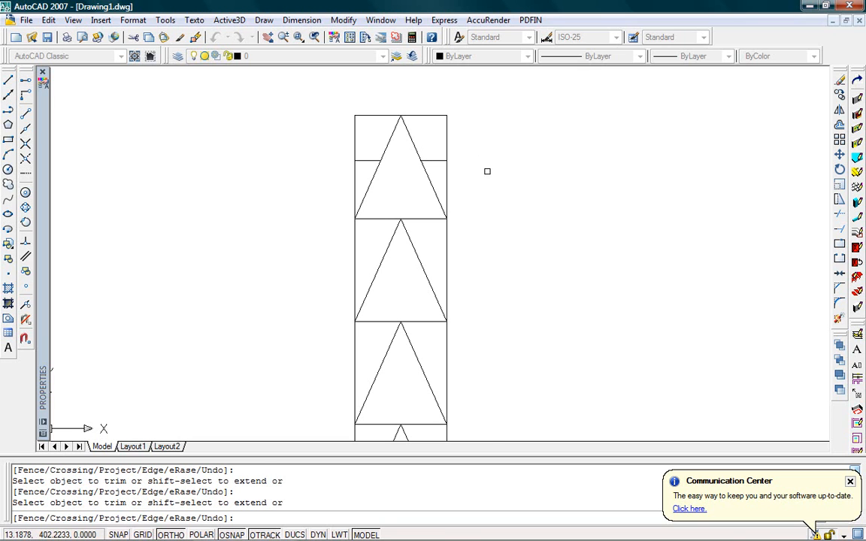
{"action": "key", "text": "Return"}
Draw a separate horizontal line to the right of the tower's topmost section
{"action": "type", "text": "l"}
{"action": "key", "text": "Return"}
{"action": "left_click", "coordinate": [510, 188]}
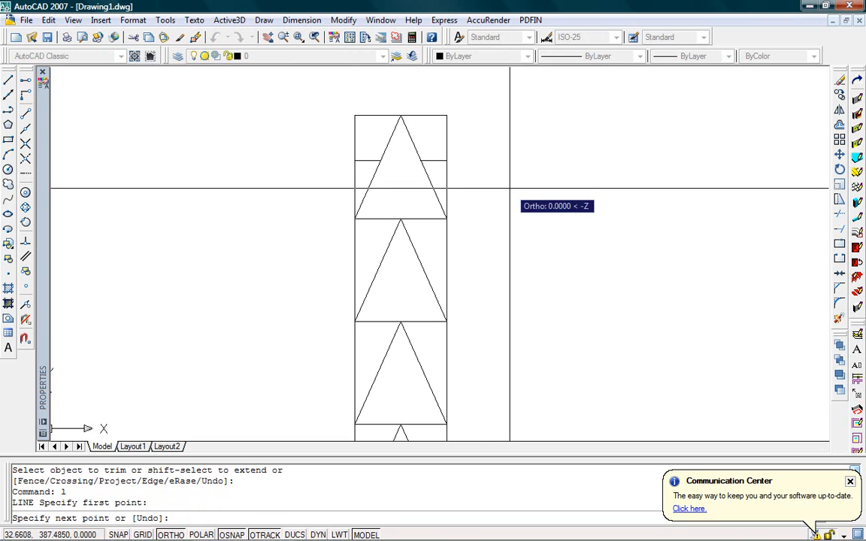
{"action": "left_click", "coordinate": [675, 188]}
{"action": "key", "text": "Return"}
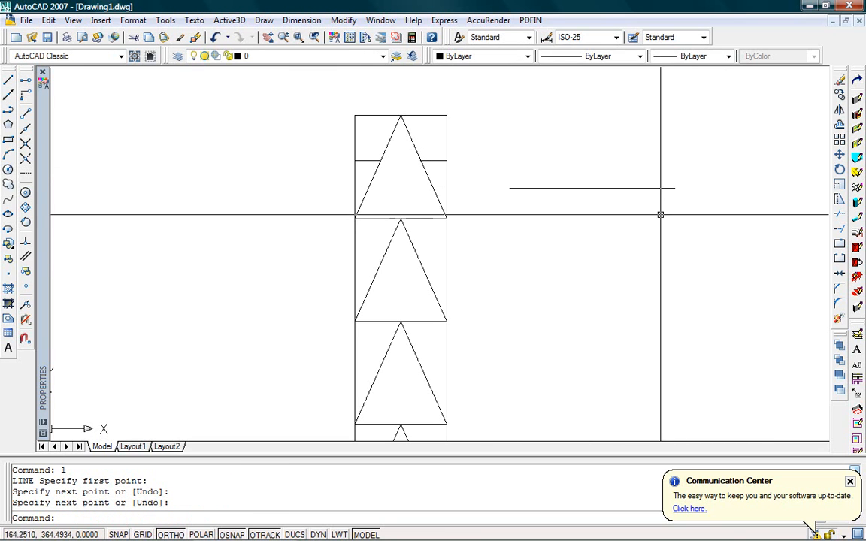
Try to trim the separate horizontal line with only the line itself selected as cutting edge
{"action": "type", "text": "tr"}
{"action": "key", "text": "Return"}
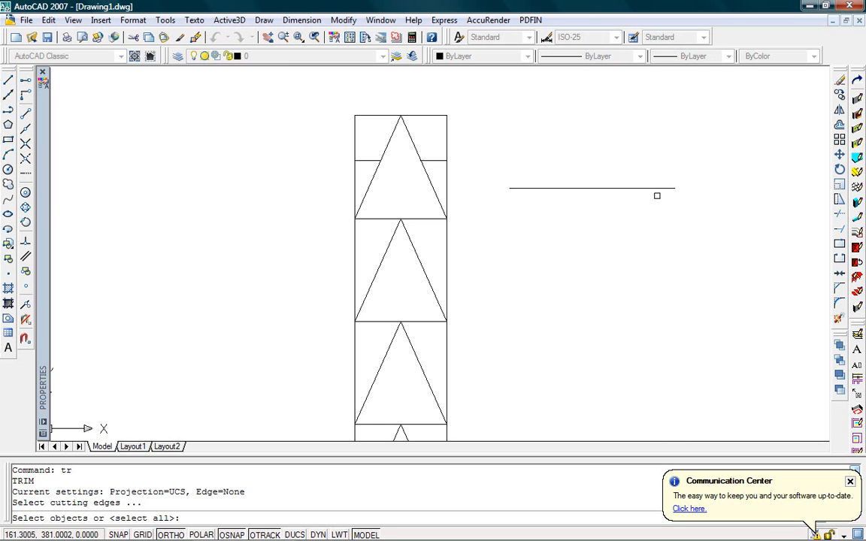
{"action": "left_click", "coordinate": [655, 189]}
{"action": "left_click", "coordinate": [650, 188]}
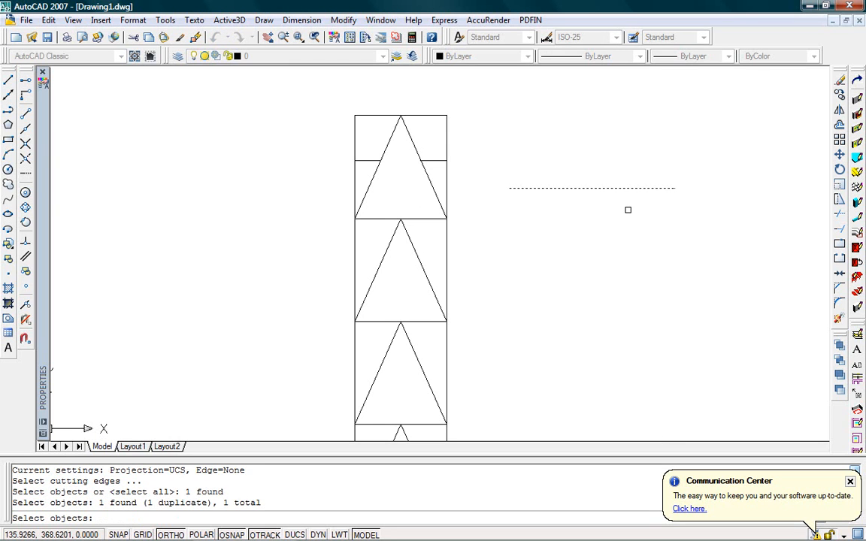
{"action": "left_click", "coordinate": [563, 184]}
{"action": "left_click", "coordinate": [606, 189]}
{"action": "left_click", "coordinate": [581, 199]}
{"action": "left_click", "coordinate": [577, 199]}
{"action": "key", "text": "Return"}
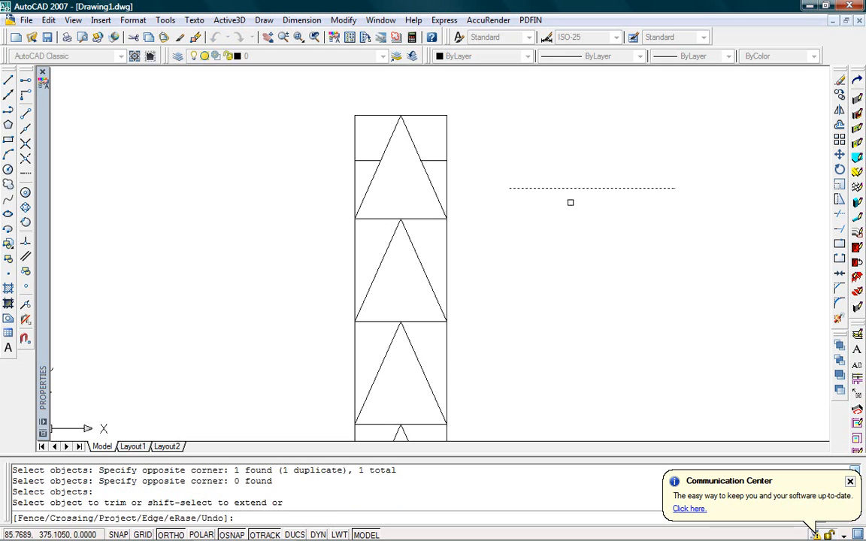
{"action": "key", "text": "Return"}
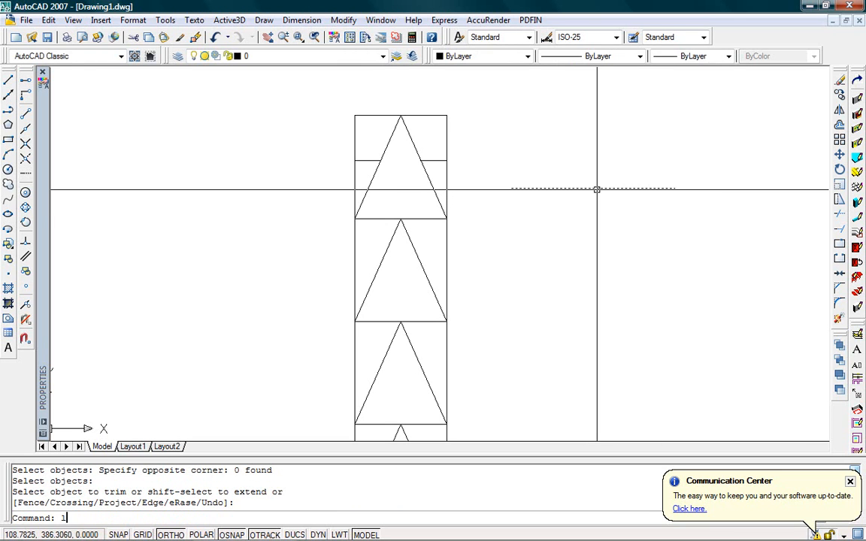
Draw a short vertical line upward from the midpoint of the separate horizontal line
{"action": "type", "text": "l"}
{"action": "key", "text": "Return"}
{"action": "left_click", "coordinate": [589, 188]}
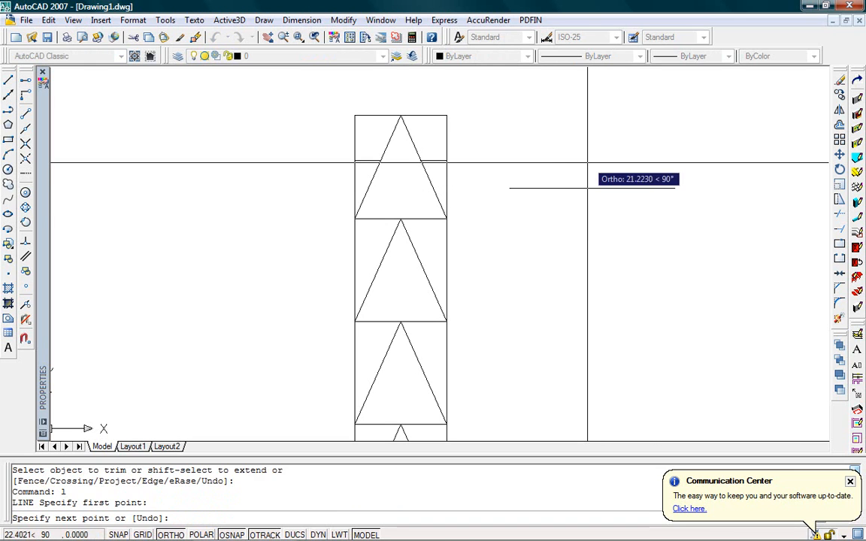
{"action": "left_click", "coordinate": [593, 145]}
{"action": "key", "text": "Return"}
Trim off the half of the separate horizontal line lying to the right of the vertical line
{"action": "type", "text": "tr"}
{"action": "key", "text": "Return"}
{"action": "left_click", "coordinate": [646, 188]}
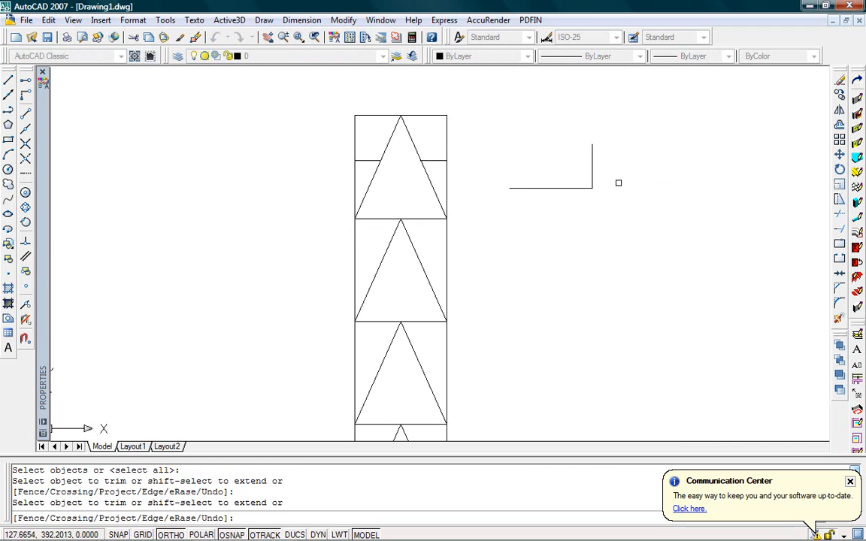
{"action": "key", "text": "Return"}
Erase the remaining horizontal and vertical lines beside the tower
{"action": "left_click", "coordinate": [623, 154]}
{"action": "left_click", "coordinate": [562, 210]}
{"action": "key", "text": "Delete"}
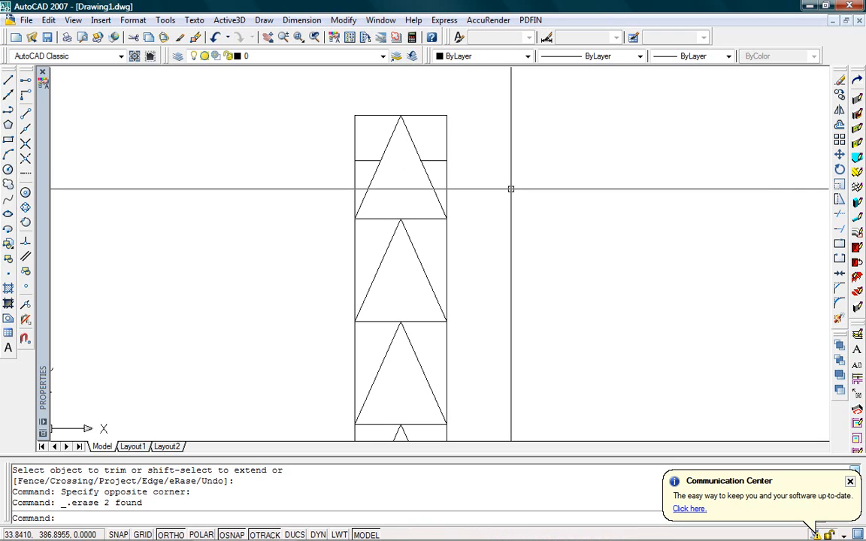
{"action": "type", "text": "ex"}
{"action": "key", "text": "Return"}
{"action": "key", "text": "Escape"}
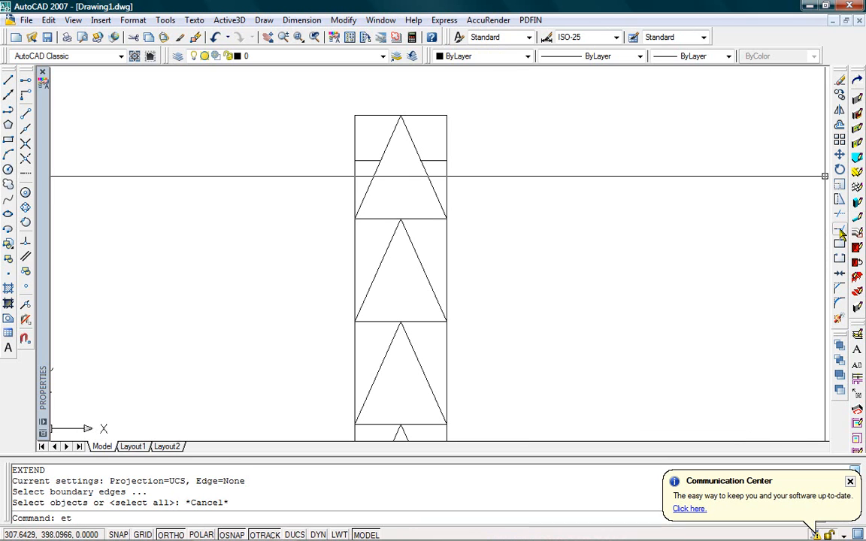
{"action": "key", "text": "Escape"}
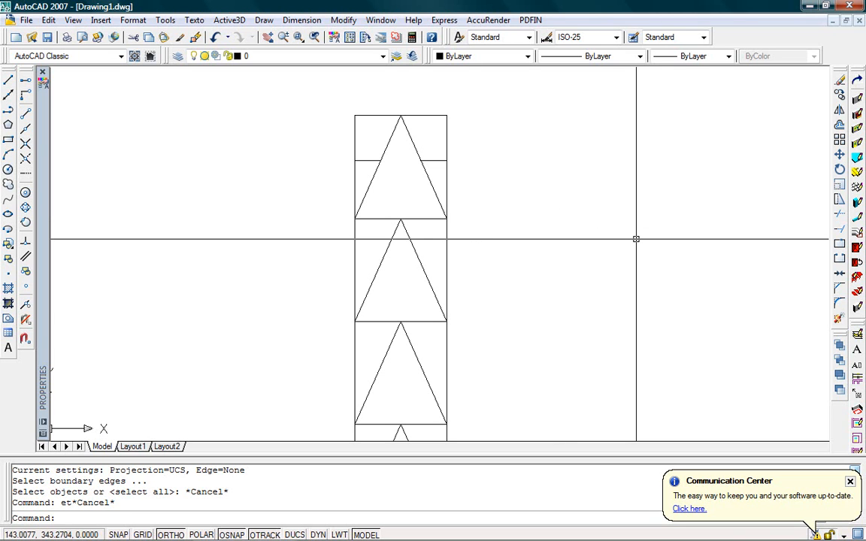
Extend the left short horizontal segment in the topmost section across to the central triangle's right sloping side, with all objects as boundaries
{"action": "key", "text": "Return"}
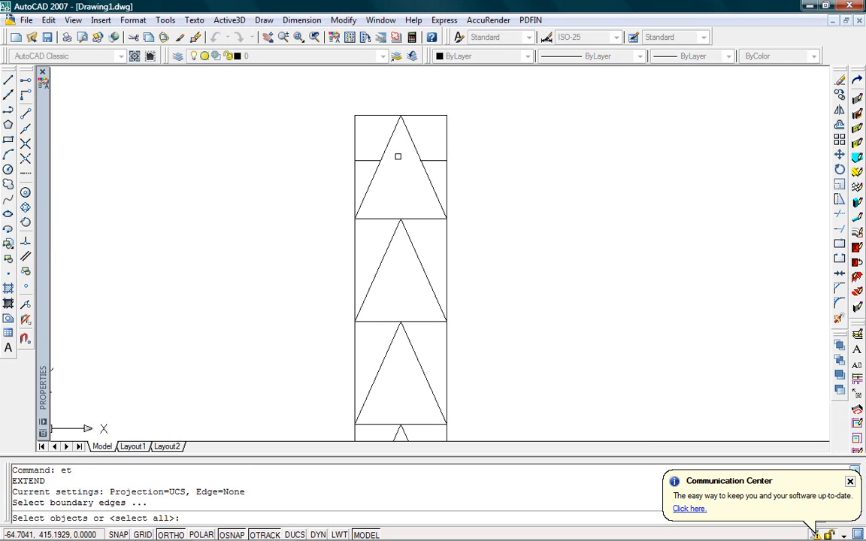
{"action": "left_click", "coordinate": [381, 160]}
{"action": "left_click", "coordinate": [376, 161]}
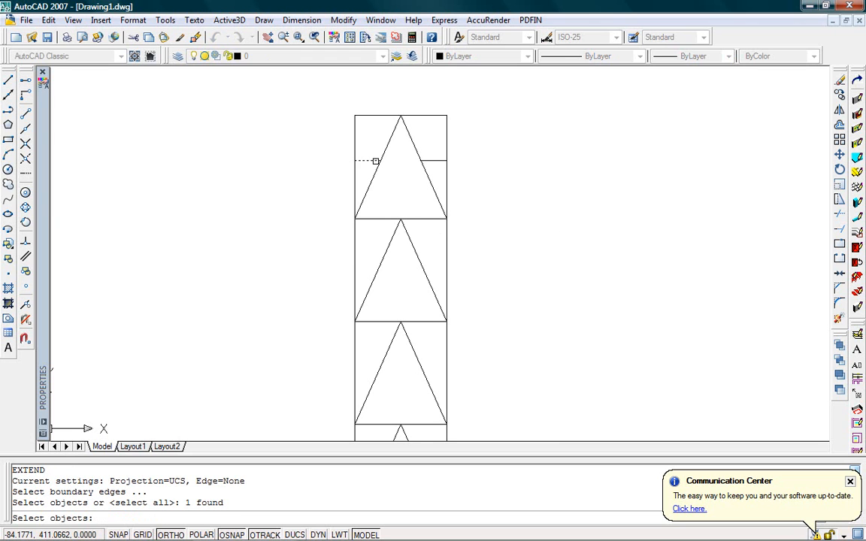
{"action": "key", "text": "Return"}
{"action": "key", "text": "Return"}
{"action": "key", "text": "Return"}
{"action": "key", "text": "Return"}
{"action": "left_click", "coordinate": [378, 161]}
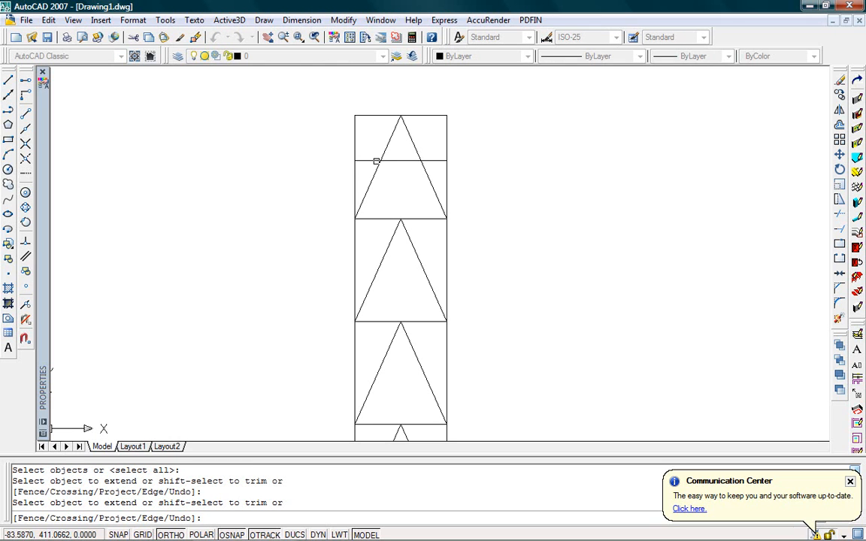
Within the Extend command, trim the horizontal segment back to the topmost central triangle's left sloping side
{"action": "scroll", "coordinate": [375, 160], "scroll_direction": "up", "scroll_amount": 4}
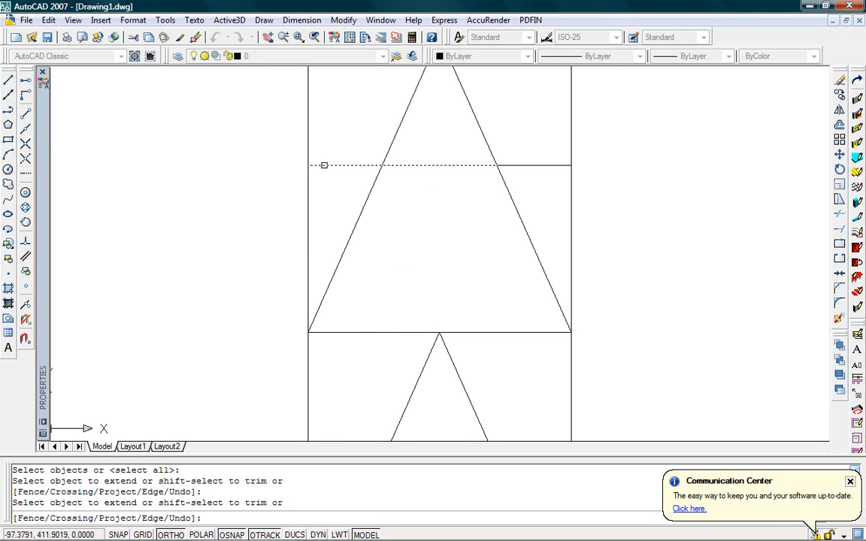
{"action": "scroll", "coordinate": [323, 165], "scroll_direction": "down", "scroll_amount": 2}
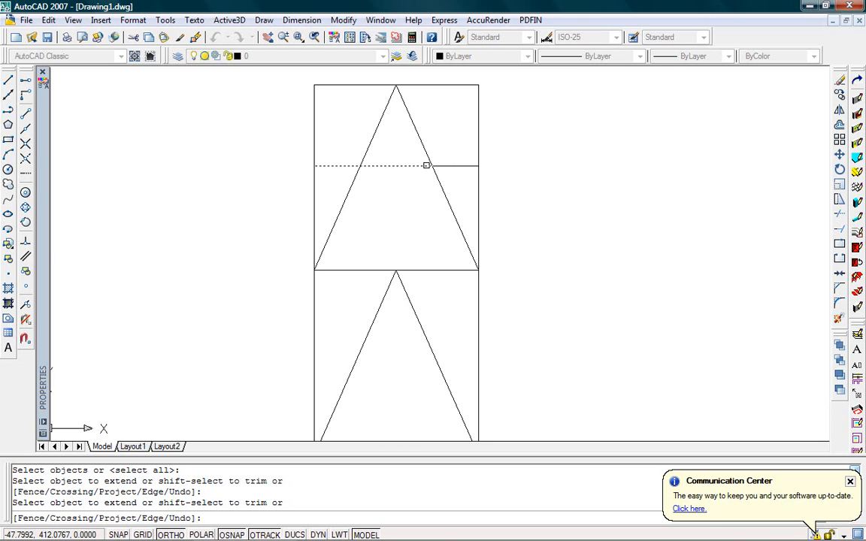
{"action": "left_click", "coordinate": [404, 166]}
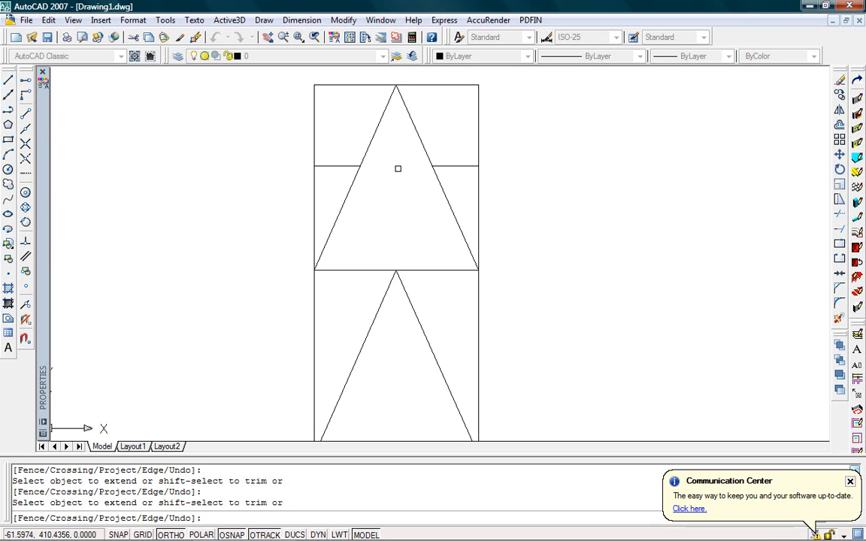
{"action": "left_click", "coordinate": [396, 165]}
{"action": "key", "text": "Return"}
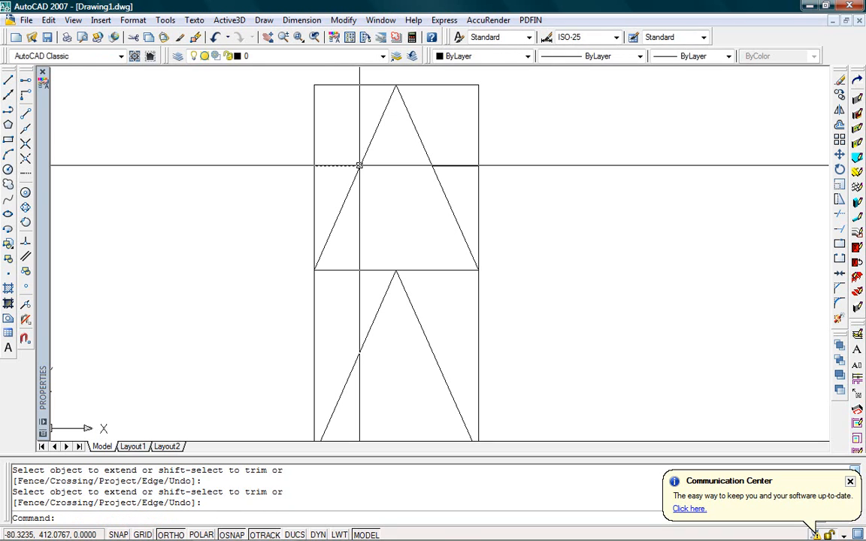
{"action": "type", "text": "tr"}
{"action": "key", "text": "Return"}
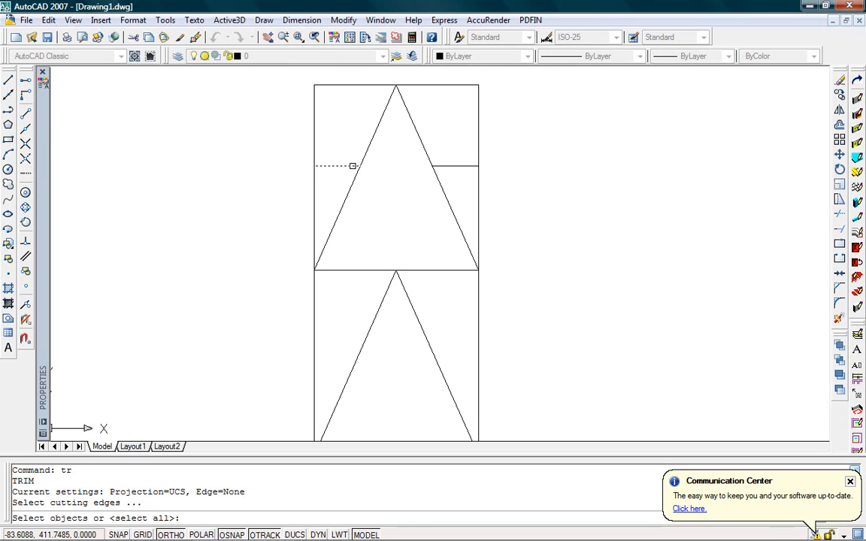
{"action": "left_click", "coordinate": [352, 166]}
{"action": "key", "text": "Escape"}
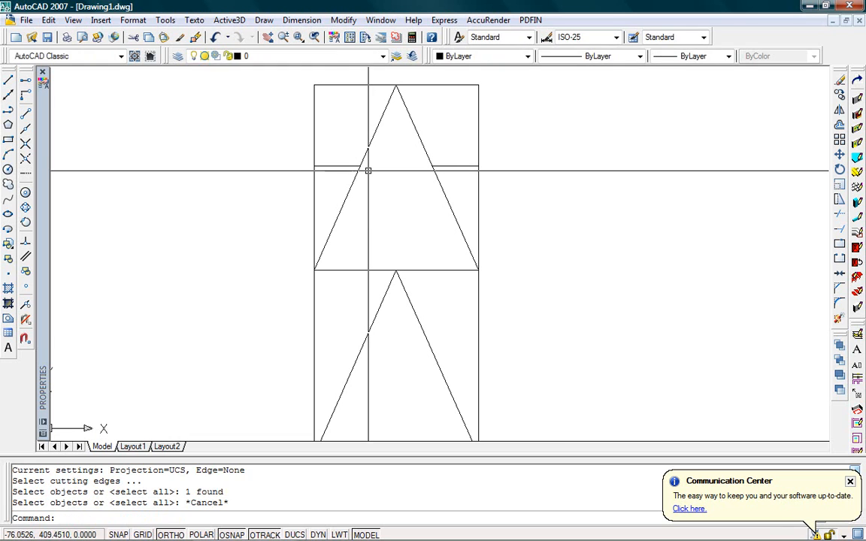
Within the Trim command, extend the left short horizontal segment across the topmost central triangle and trim away the part inside it
{"action": "type", "text": "tr"}
{"action": "key", "text": "Return"}
{"action": "key", "text": "Return"}
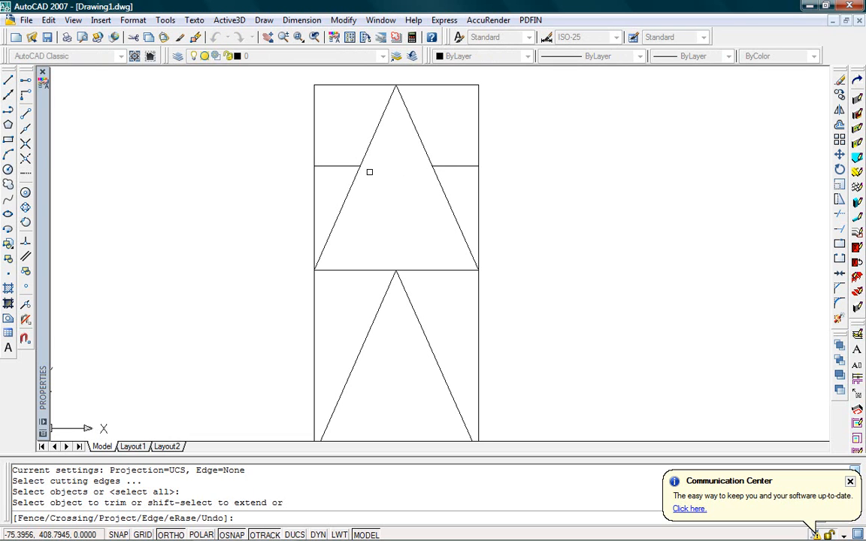
{"action": "left_click", "coordinate": [355, 166]}
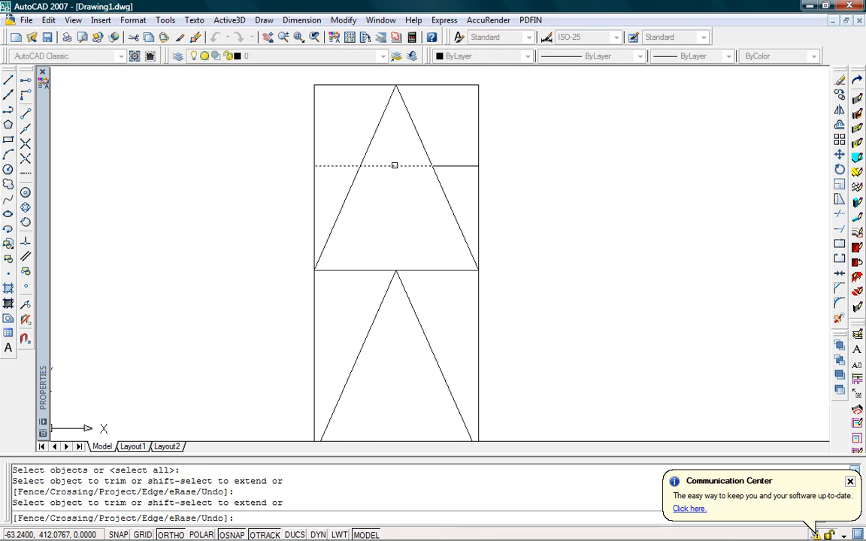
{"action": "left_click", "coordinate": [394, 165]}
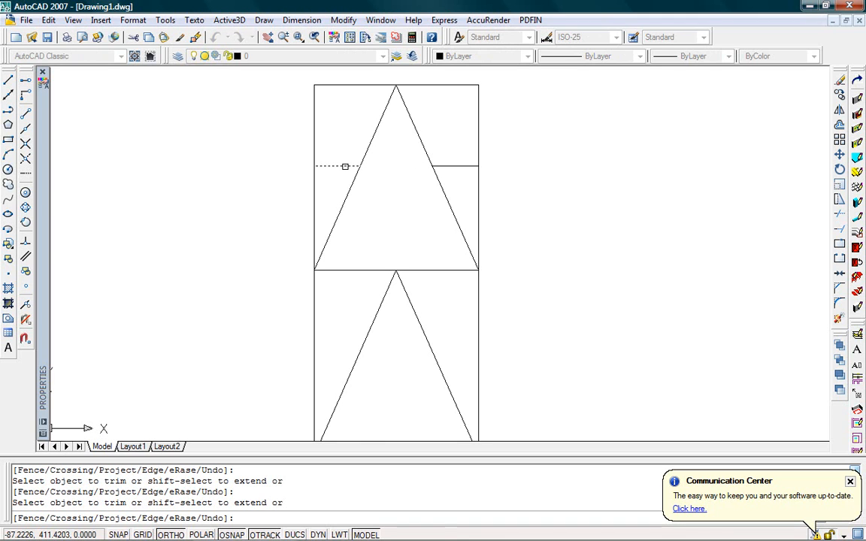
{"action": "key", "text": "Return"}
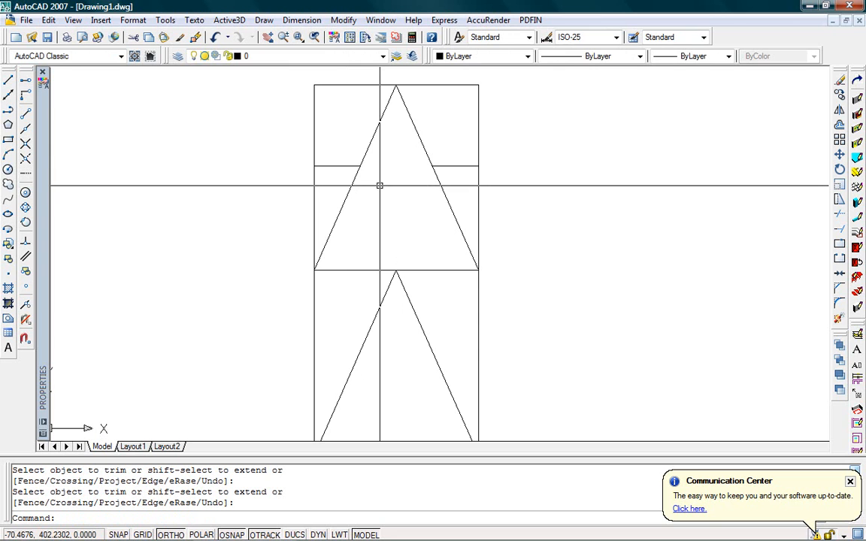
Erase the whole triangle tower and the leftover horizontal line so that the drawing is empty
{"action": "scroll", "coordinate": [380, 186], "scroll_direction": "down", "scroll_amount": 6}
{"action": "left_click", "coordinate": [476, 136]}
{"action": "left_click", "coordinate": [382, 266]}
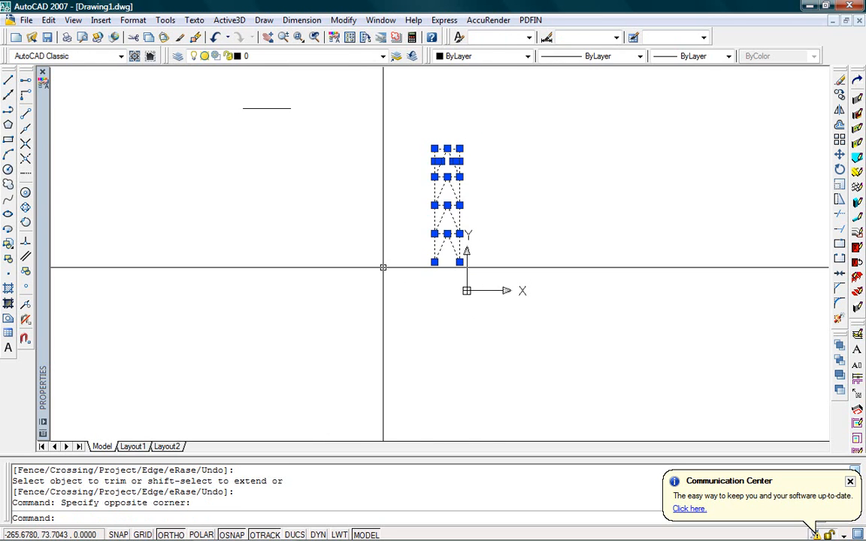
{"action": "key", "text": "Delete"}
{"action": "left_click", "coordinate": [338, 111]}
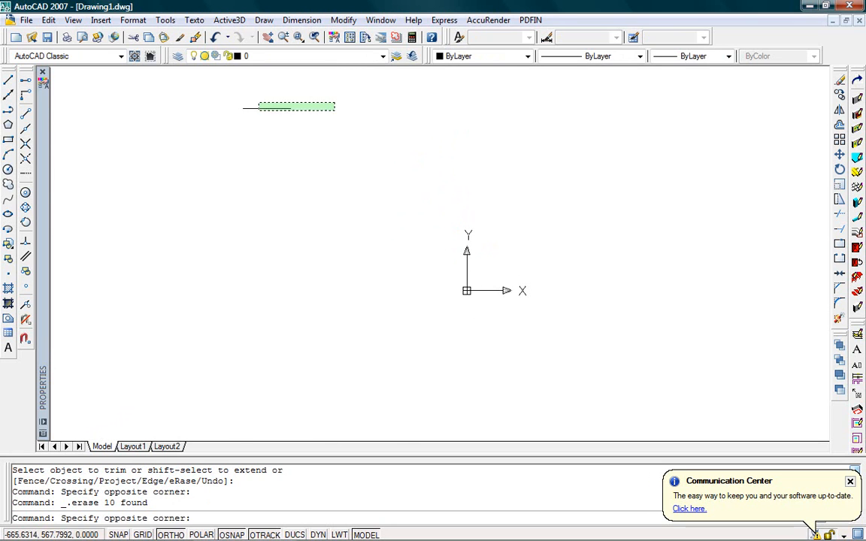
{"action": "left_click", "coordinate": [243, 120]}
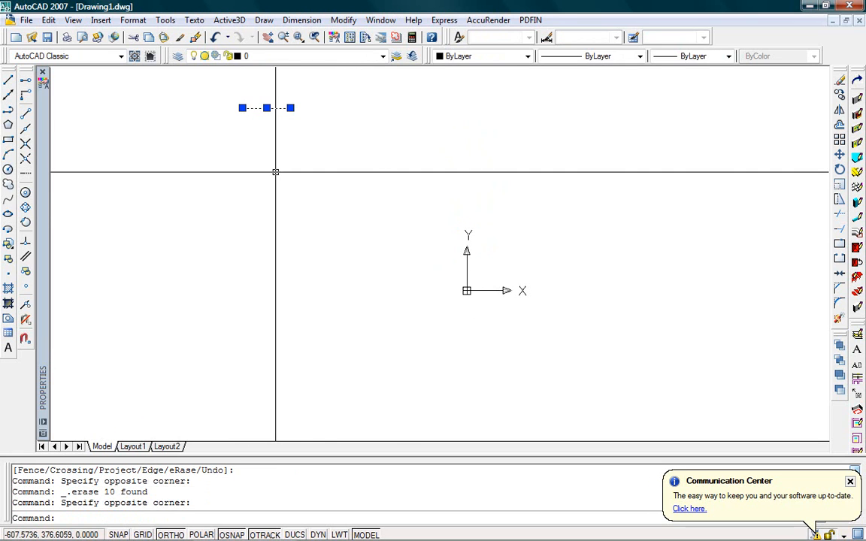
{"action": "key", "text": "Delete"}
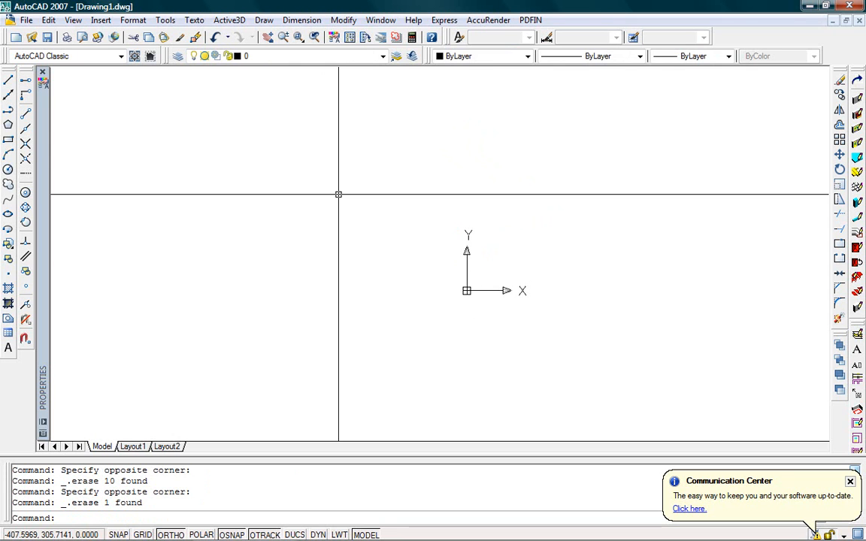
Draw an L-shaped polyline running 700 straight down and 800 horizontally to the right
{"action": "type", "text": "l"}
{"action": "key", "text": "Return"}
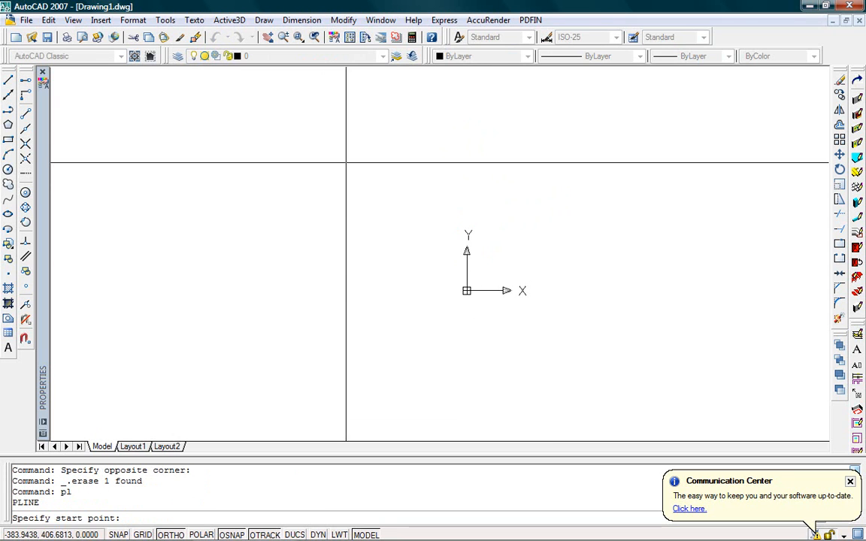
{"action": "left_click", "coordinate": [346, 162]}
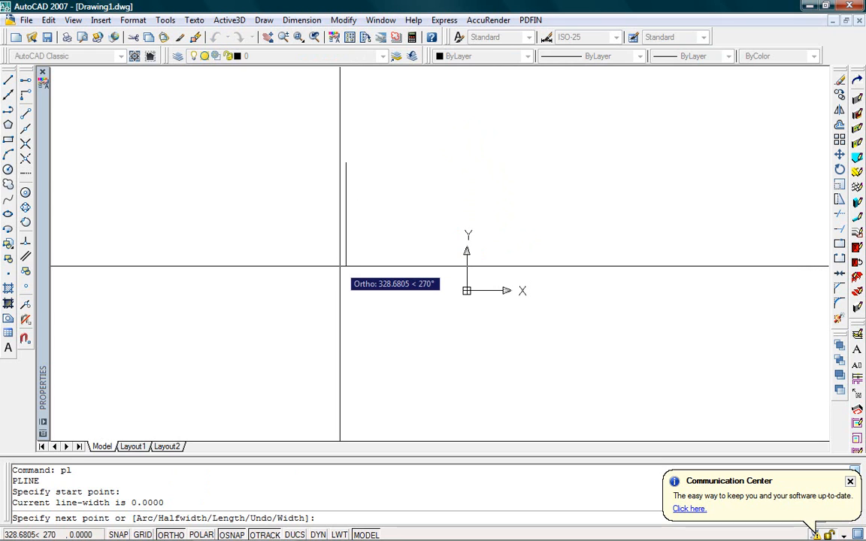
{"action": "type", "text": "00"}
{"action": "key", "text": "Return"}
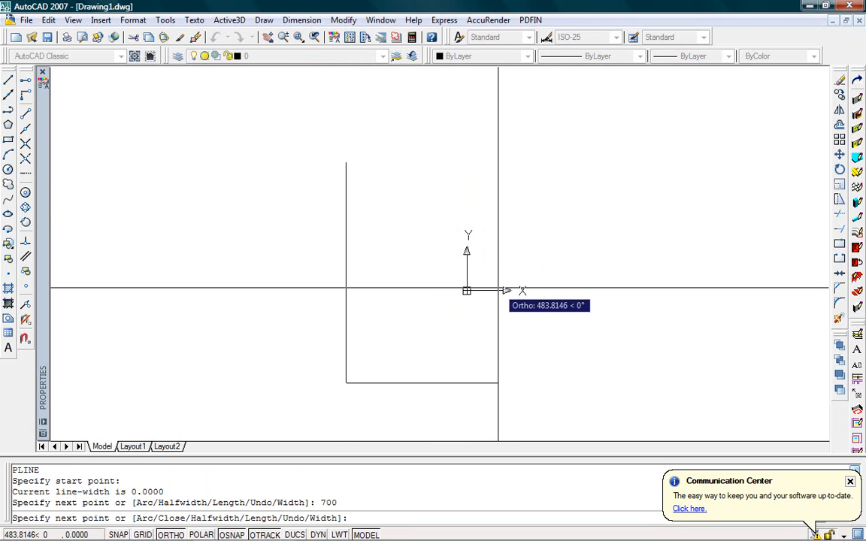
{"action": "type", "text": "800"}
{"action": "key", "text": "Return"}
{"action": "scroll", "coordinate": [497, 285], "scroll_direction": "down", "scroll_amount": 2}
{"action": "key", "text": "Return"}
Offset the L-shaped polyline by 15 towards its inner side
{"action": "scroll", "coordinate": [526, 284], "scroll_direction": "up", "scroll_amount": 2}
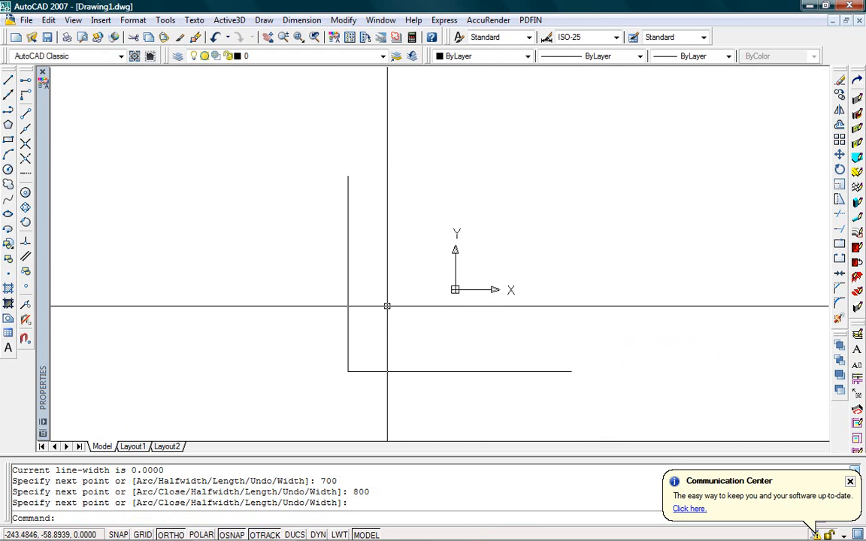
{"action": "key", "text": "Return"}
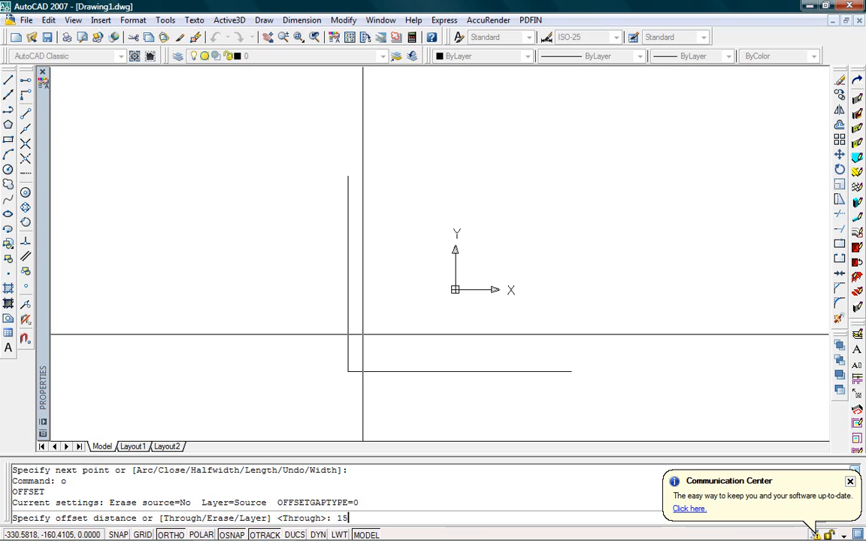
{"action": "key", "text": "Return"}
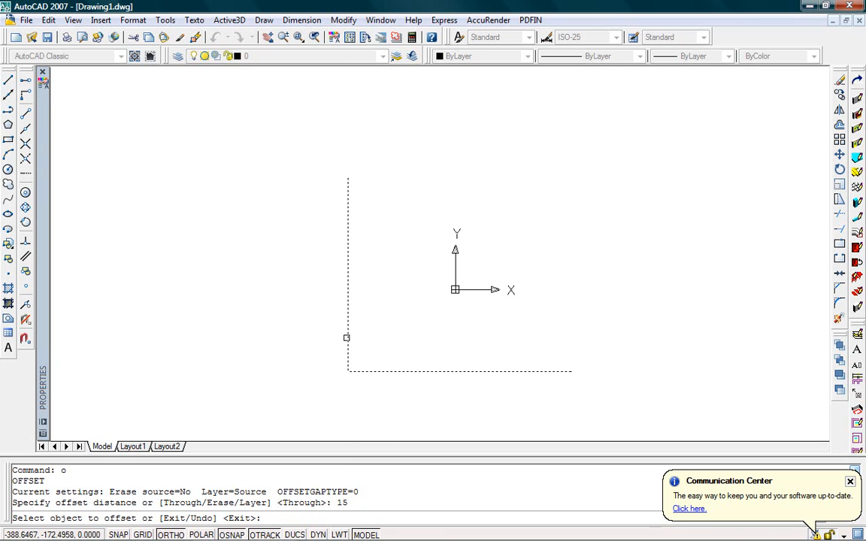
{"action": "left_click", "coordinate": [347, 338]}
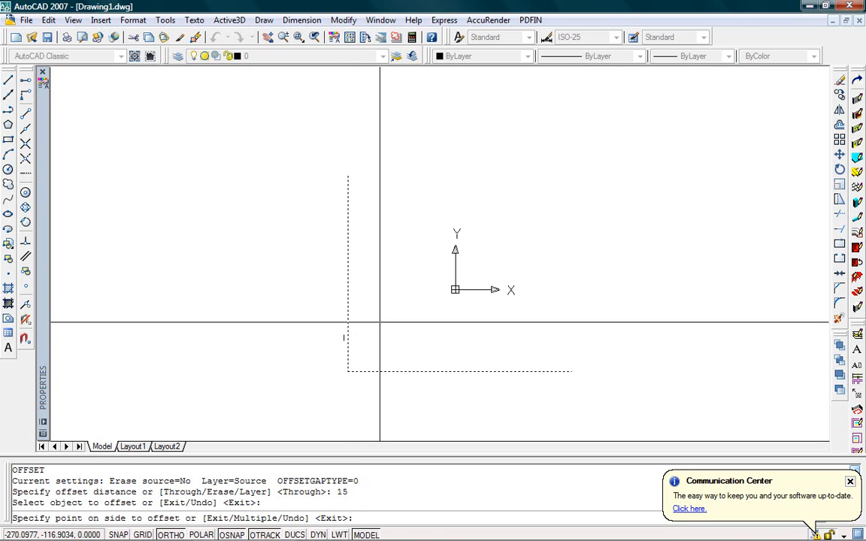
{"action": "left_click", "coordinate": [380, 323]}
Offset the original L-shaped polyline by 15 to its outer side and erase that outer copy
{"action": "left_click", "coordinate": [349, 348]}
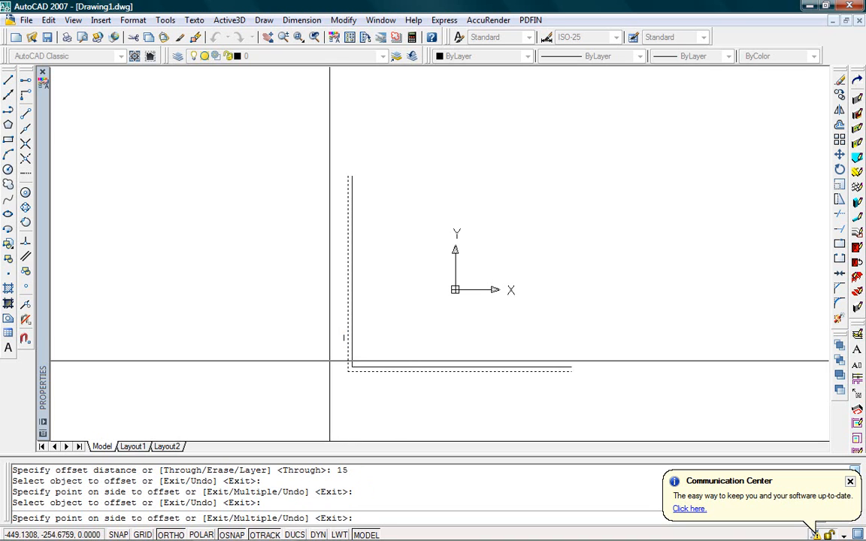
{"action": "left_click", "coordinate": [325, 365]}
{"action": "key", "text": "Return"}
{"action": "left_click", "coordinate": [343, 369]}
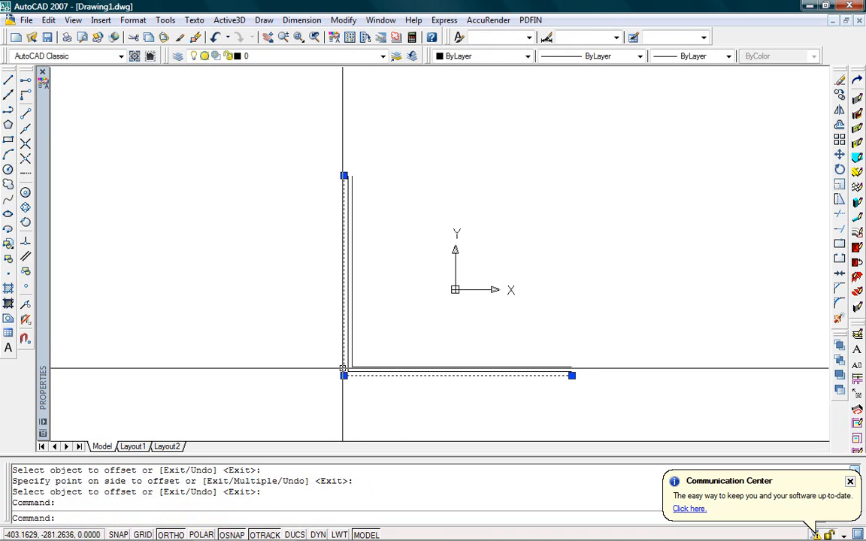
{"action": "key", "text": "Delete"}
{"action": "scroll", "coordinate": [365, 359], "scroll_direction": "up", "scroll_amount": 2}
{"action": "scroll", "coordinate": [364, 359], "scroll_direction": "down", "scroll_amount": 2}
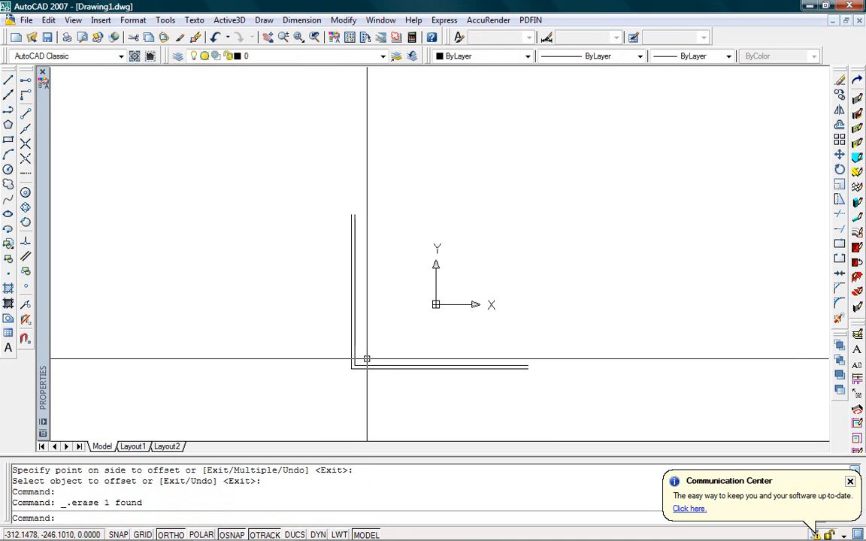